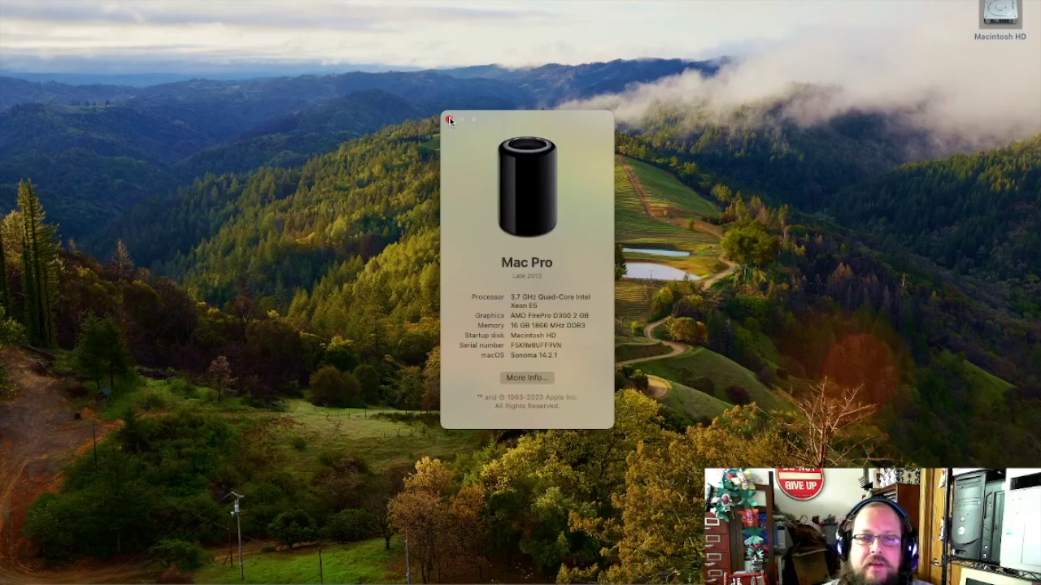
Step: Close the Mac's system information window and open Microsoft PowerPoint
click(450, 120)
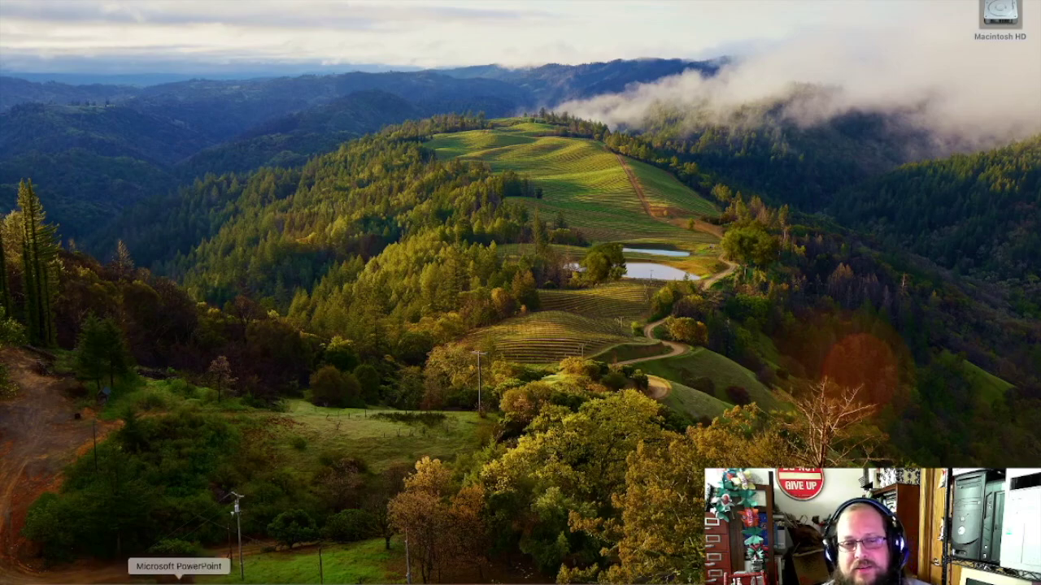
click(179, 581)
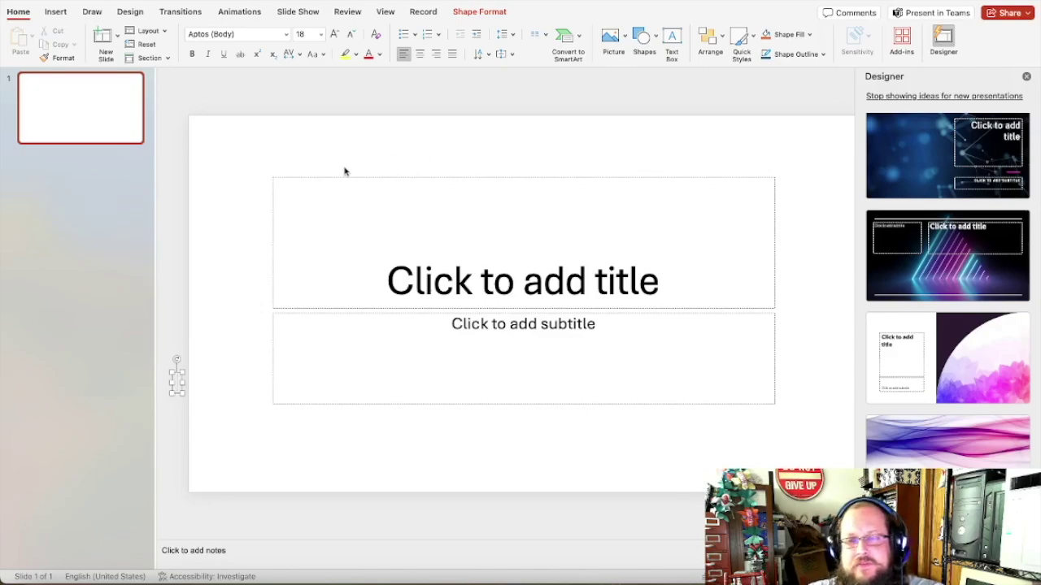
Step: Try out several Designer ideas on the title slide, ending with the light blue polygon network design
click(890, 191)
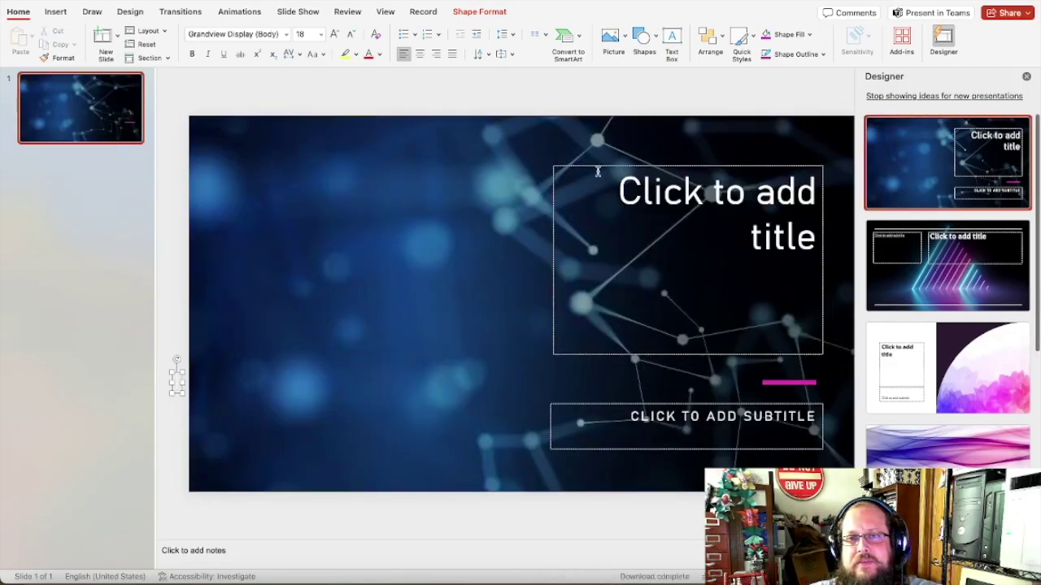
click(978, 325)
click(975, 300)
scroll(948, 366, down, 3)
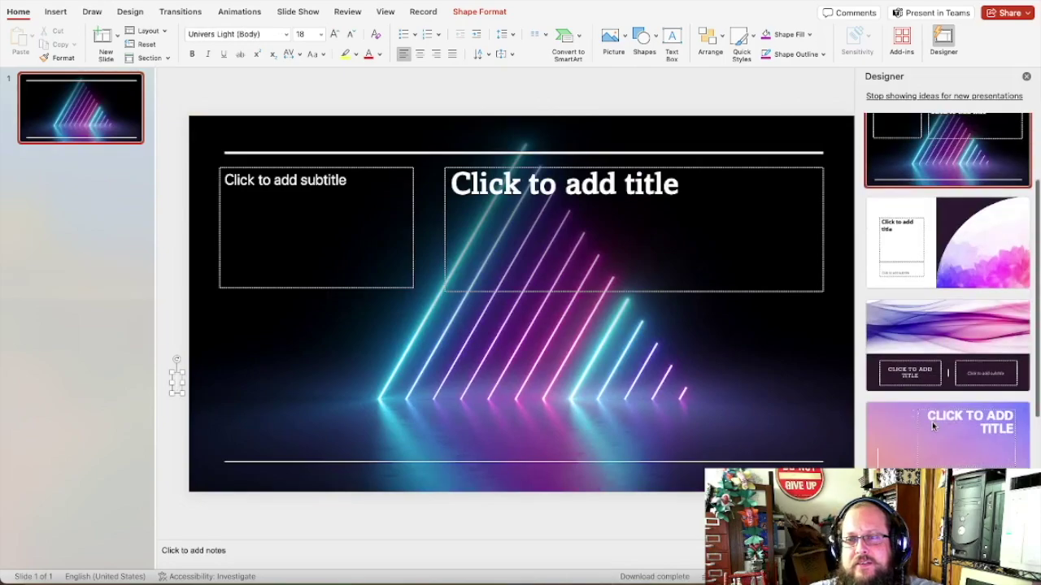
click(913, 428)
click(919, 333)
scroll(915, 374, down, 3)
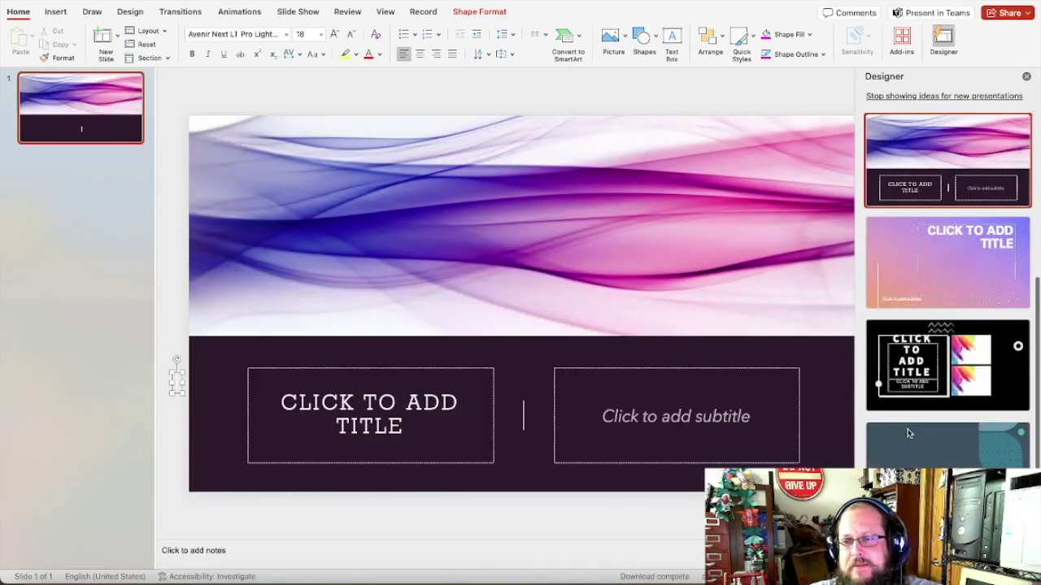
click(930, 390)
click(939, 451)
scroll(941, 455, down, 3)
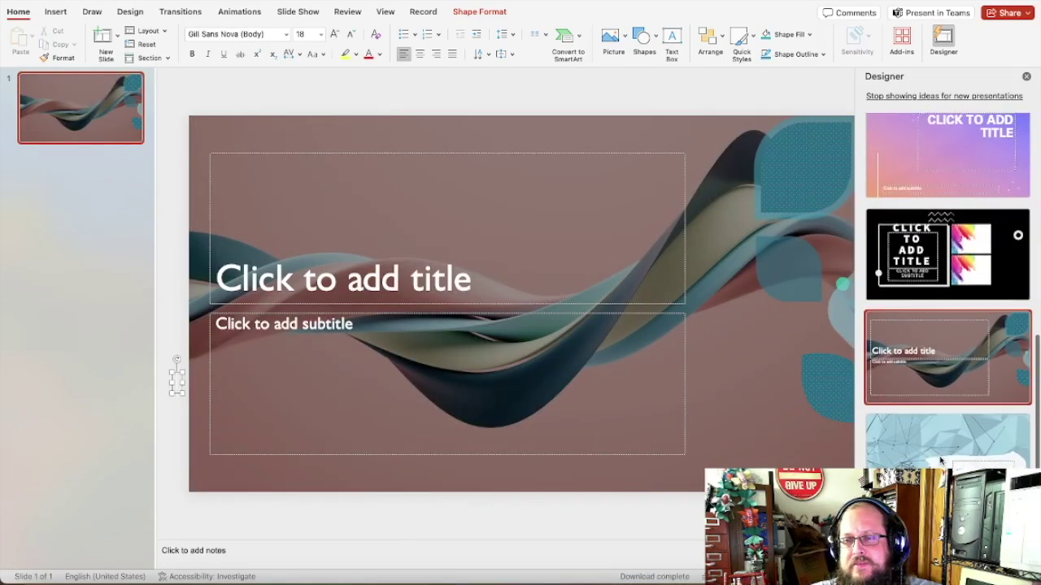
click(941, 460)
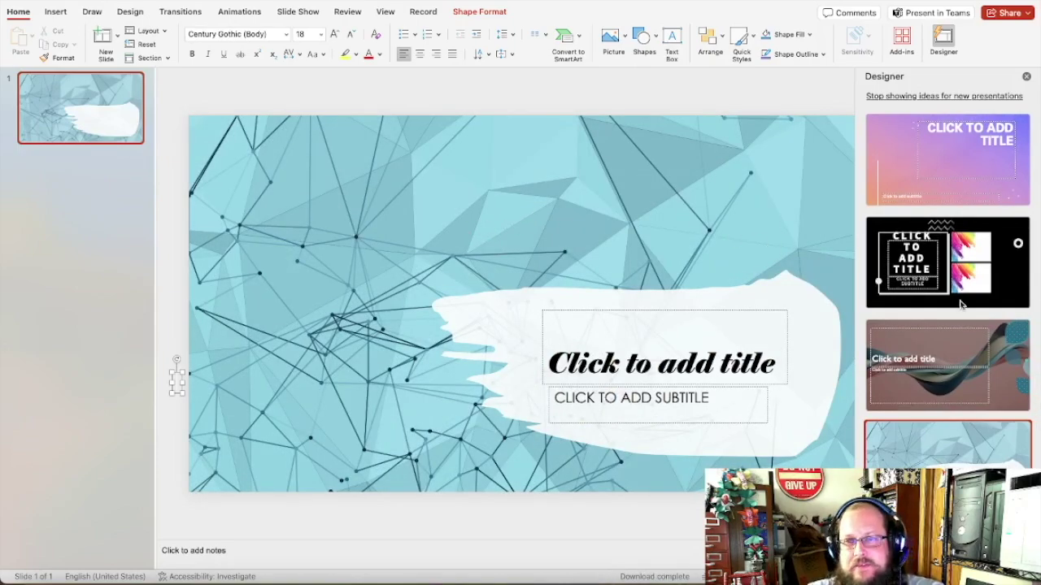
Step: Try the blue network and neon line Designer ideas on the title slide, and apply the white design with the pink watercolor circle
scroll(962, 303, up, 2)
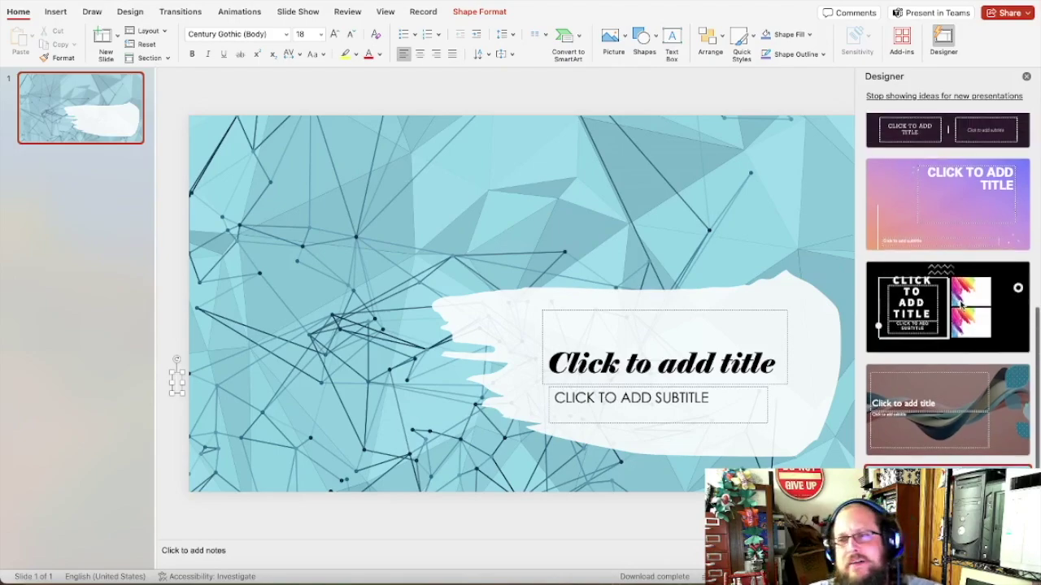
scroll(960, 303, up, 5)
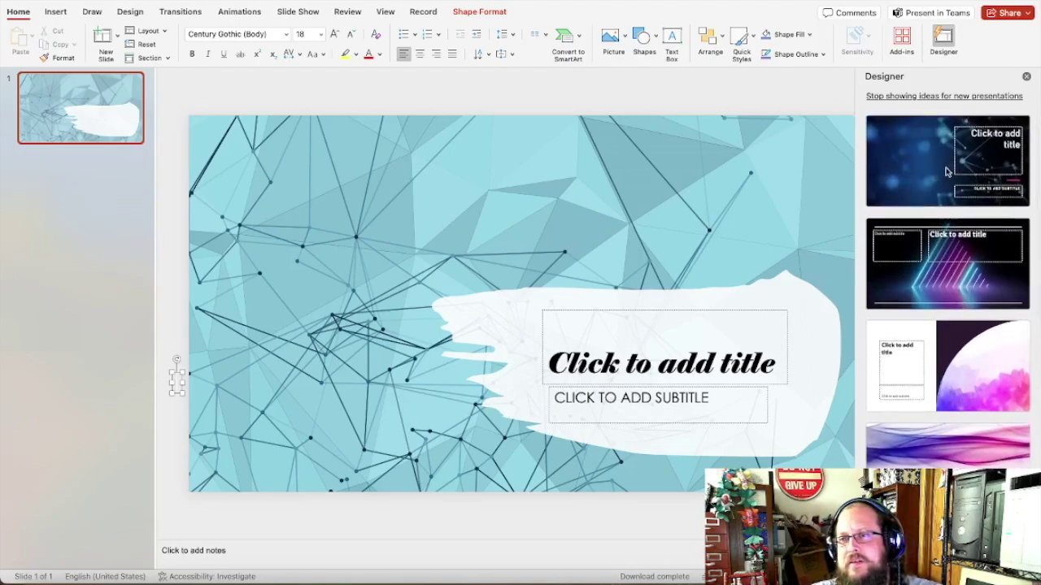
scroll(893, 201, up, 1)
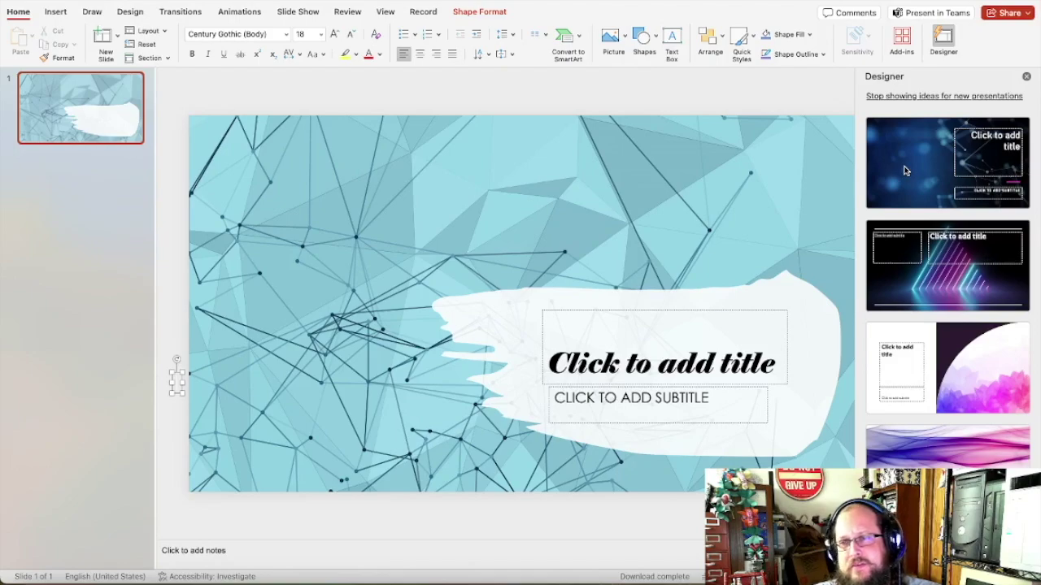
click(905, 170)
click(896, 254)
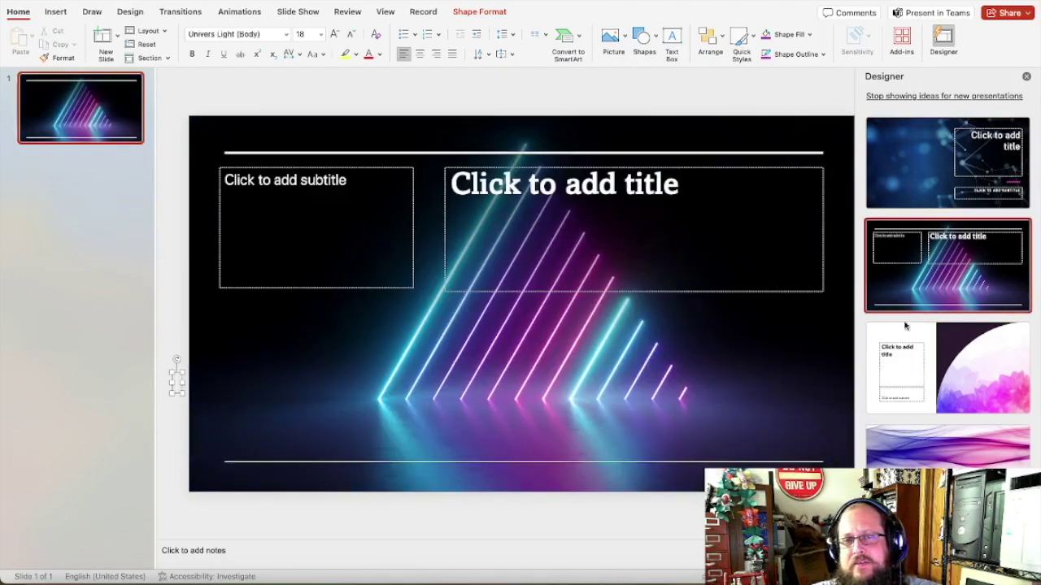
click(903, 346)
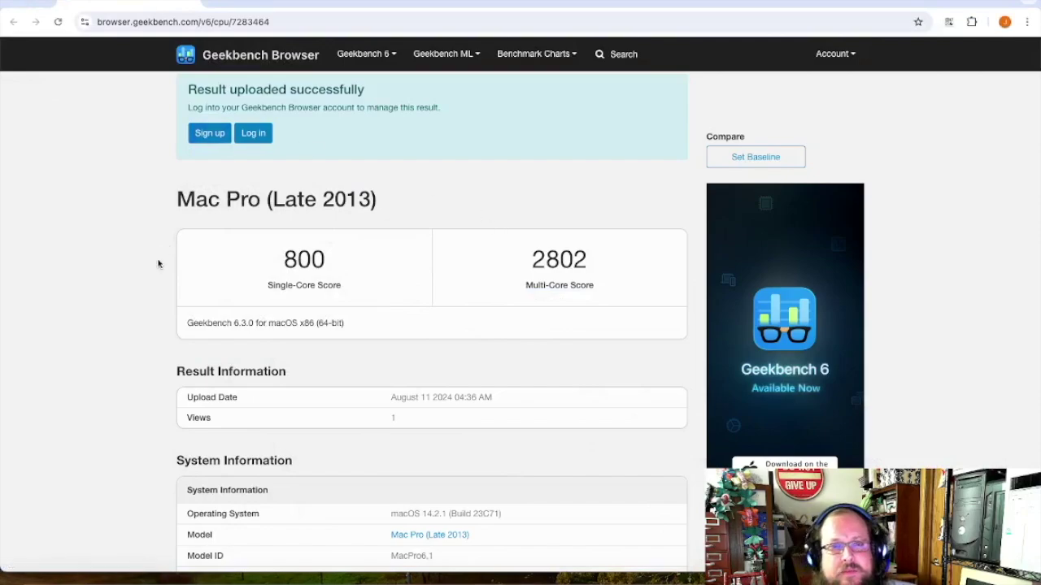
Step: Review the Mac Pro's Geekbench result, show the device details in the Geekbench window and minimize that window
scroll(141, 359, down, 1)
scroll(141, 359, up, 1)
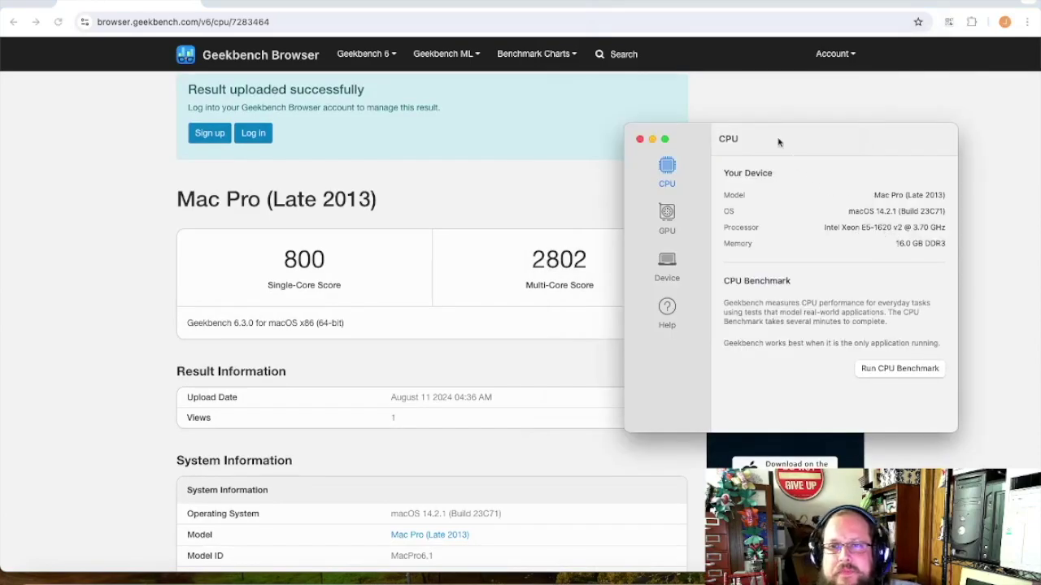
drag(778, 137, 837, 127)
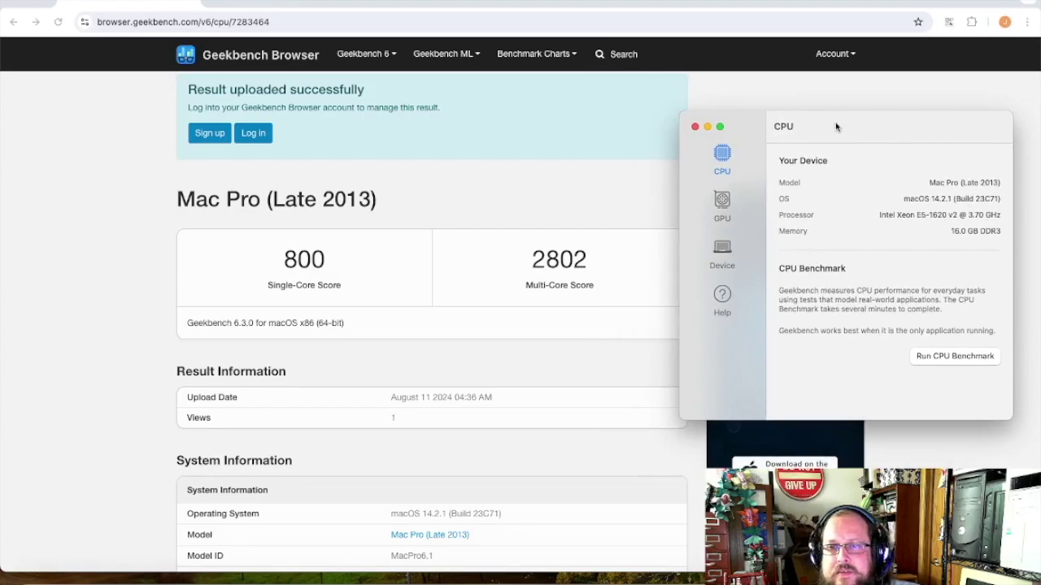
click(722, 250)
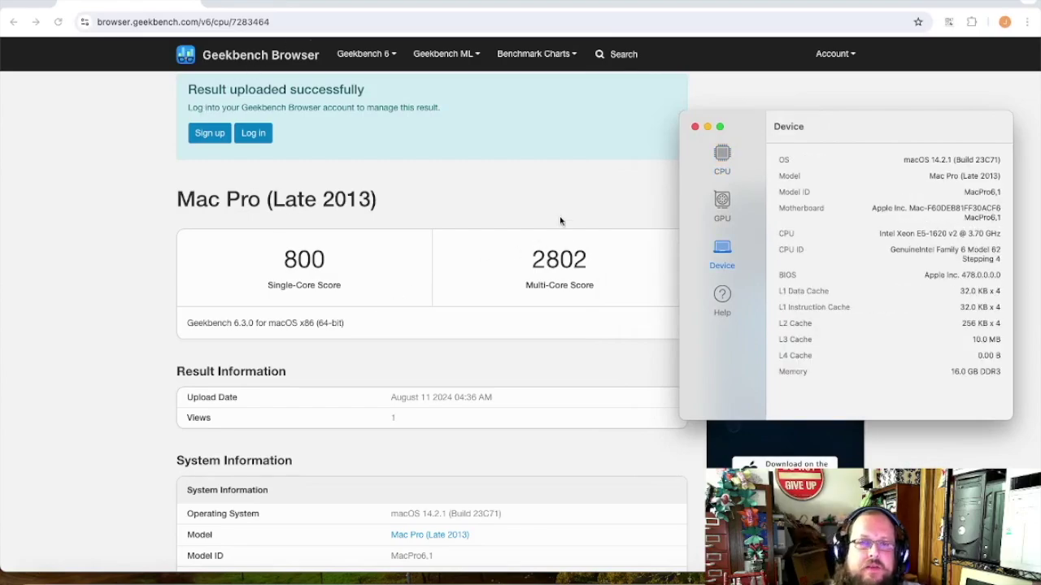
click(706, 127)
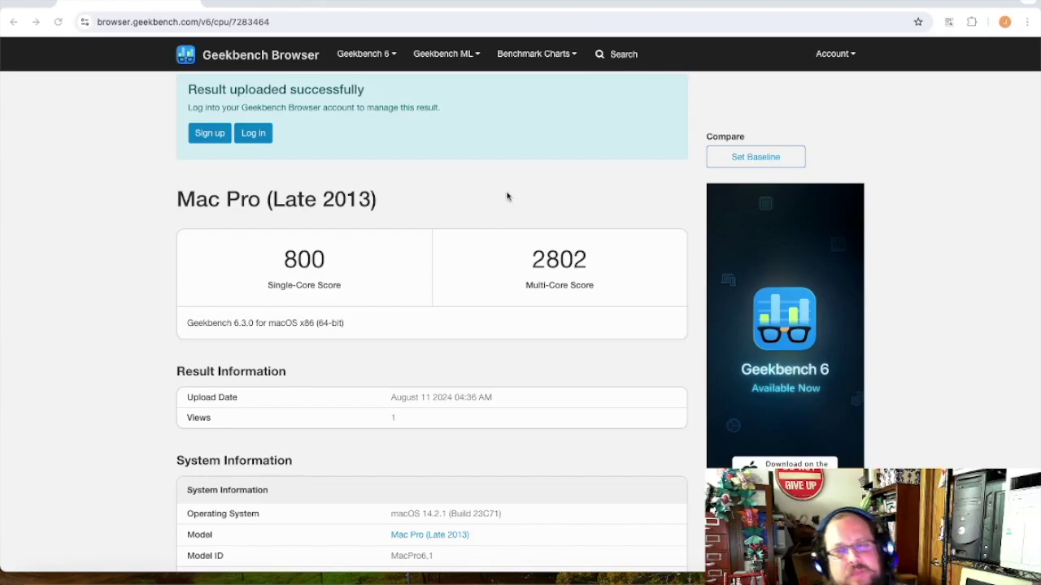
Step: Check the Google results for the Intel i7 12700K Geekbench score of 2500
click(362, 3)
click(361, 3)
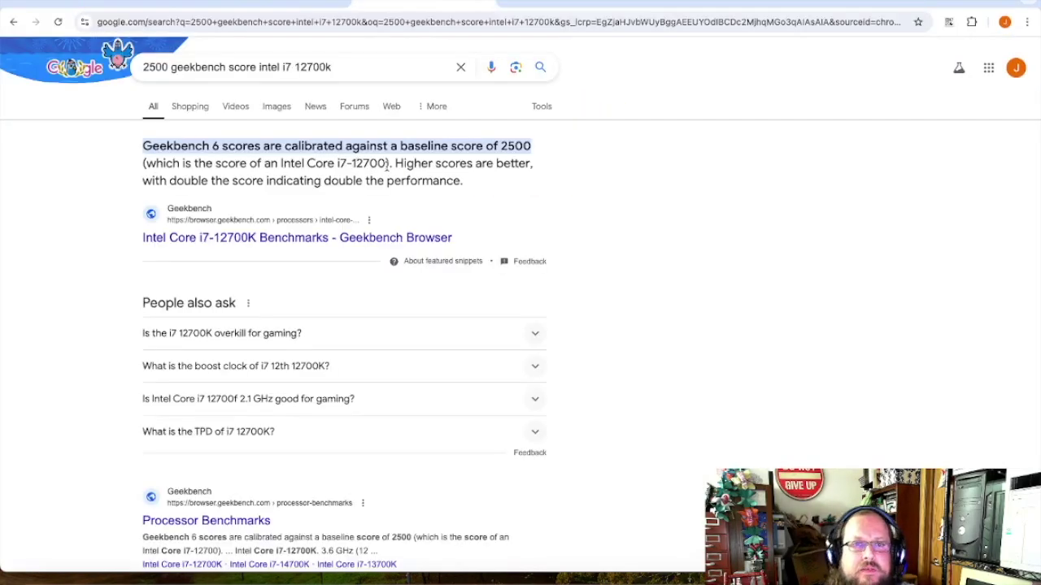
click(356, 64)
click(651, 231)
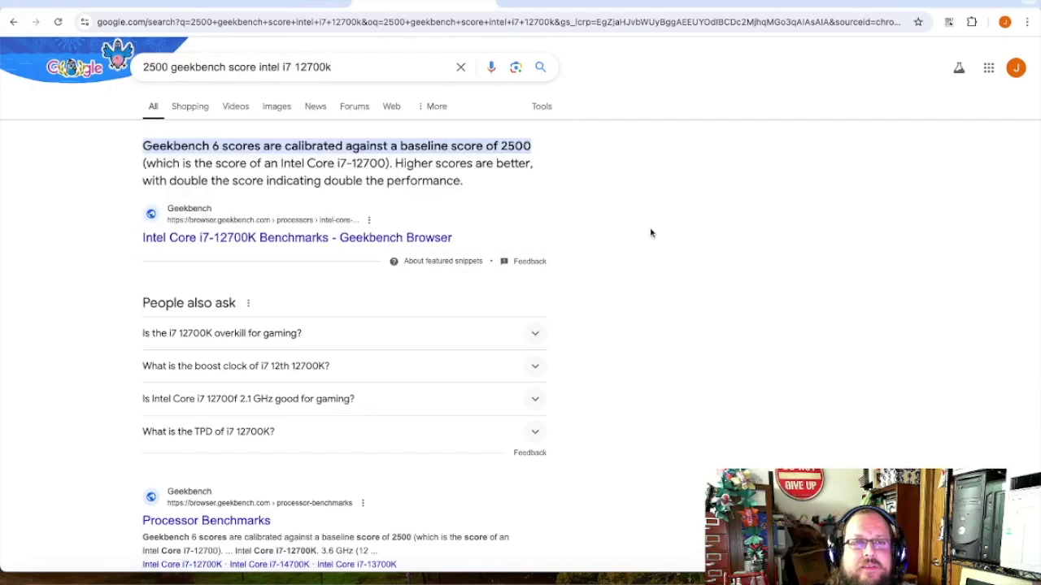
Step: Highlight the Mac Pro's multi-core score, and the Mac Studio (2023) entry with 30 GPU cores in the Mac Benchmarks chart
click(273, 4)
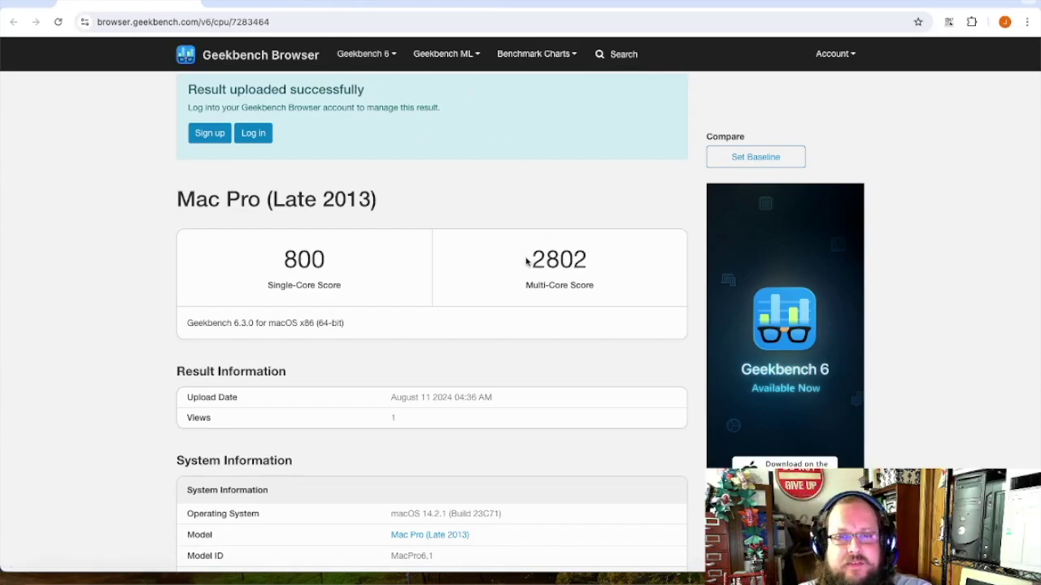
drag(529, 259, 597, 268)
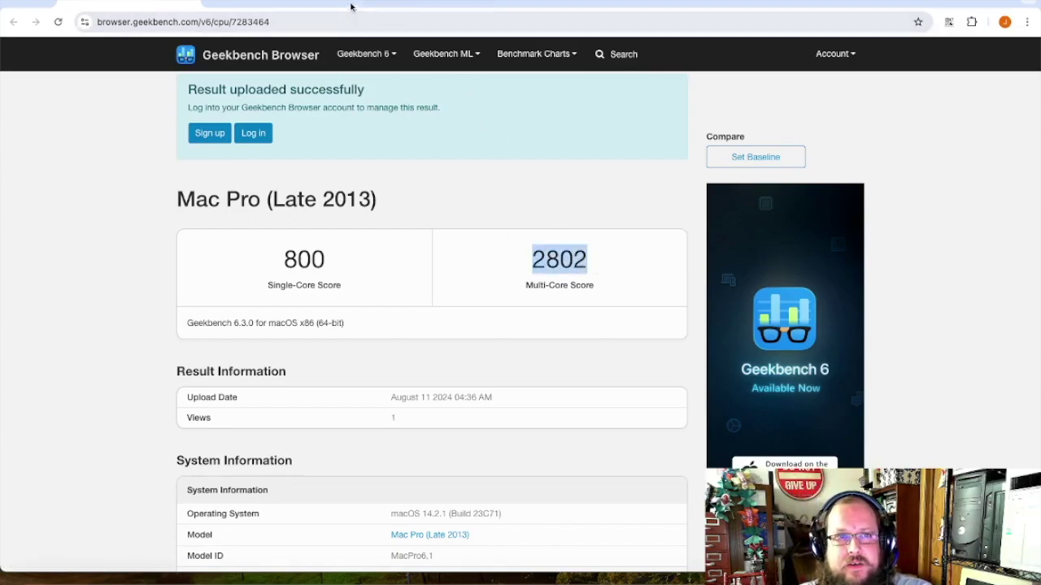
click(308, 2)
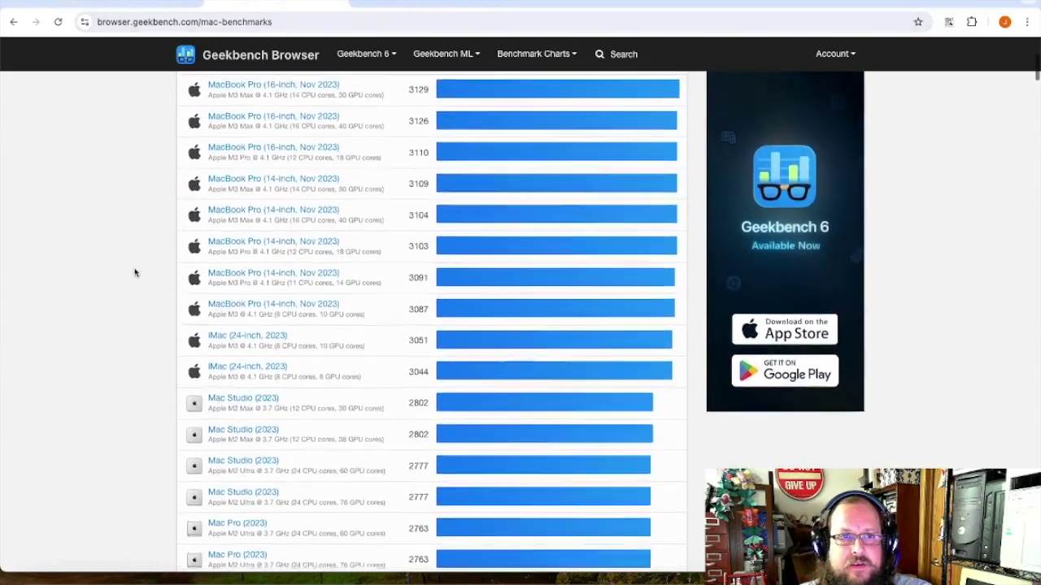
scroll(135, 273, up, 1)
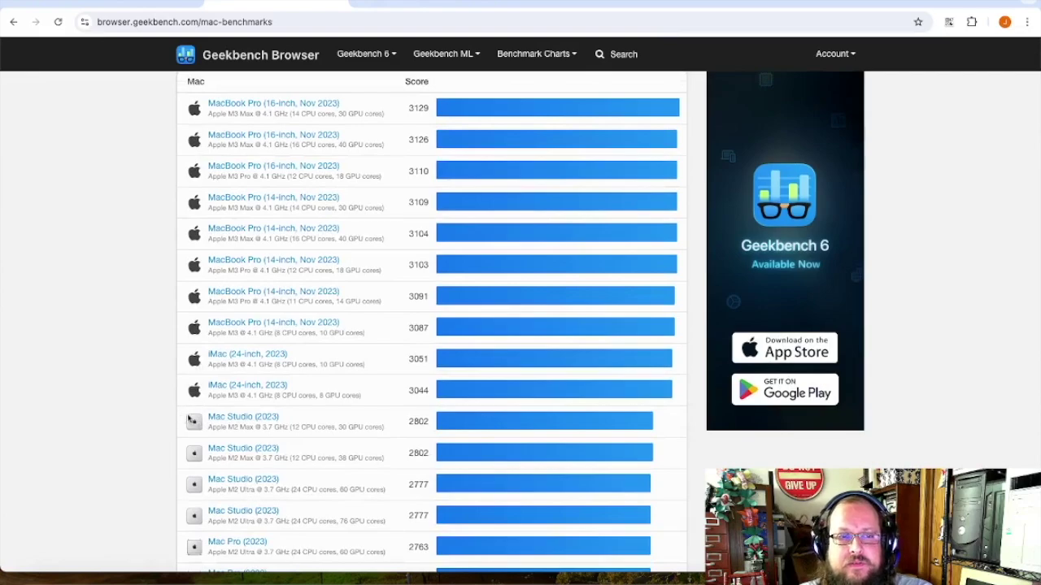
drag(192, 420, 391, 432)
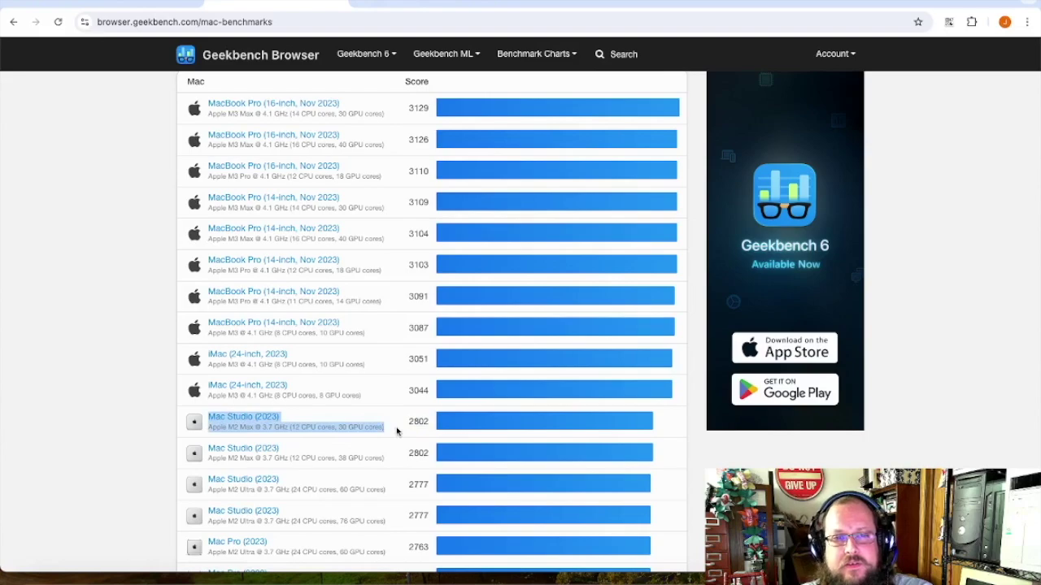
scroll(396, 427, down, 1)
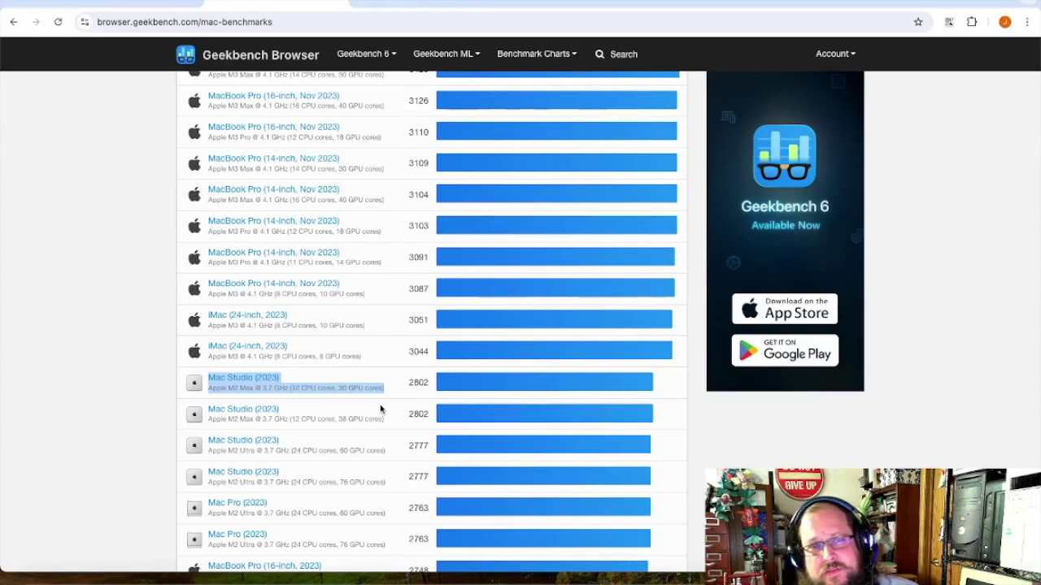
Step: Highlight the three consecutive Mac Pro (Late 2019) entries with Xeon W-3265M, W-3235 and W-3245 in the benchmark chart
scroll(381, 409, down, 20)
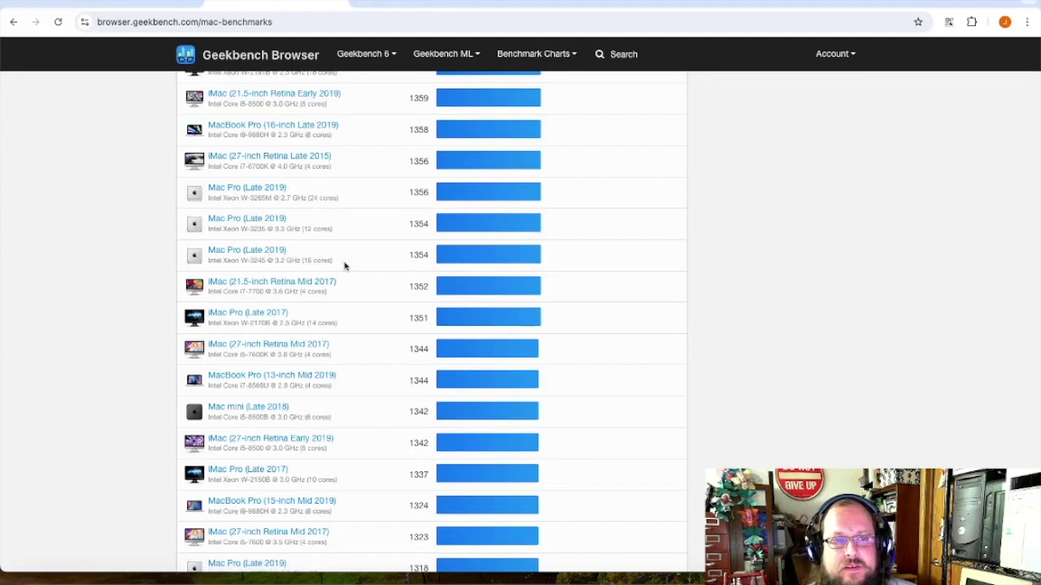
drag(345, 265, 191, 193)
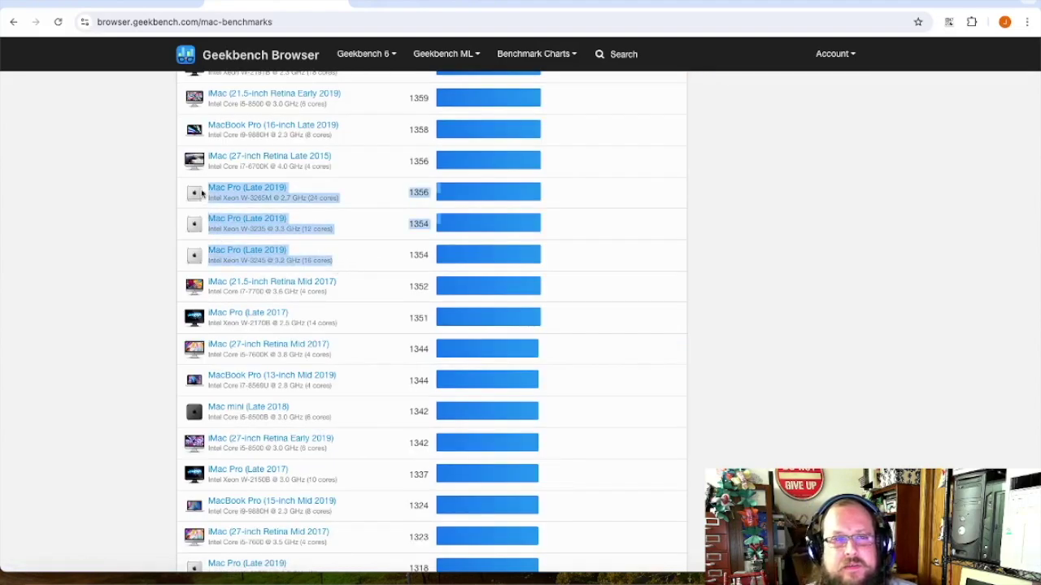
drag(565, 267, 189, 190)
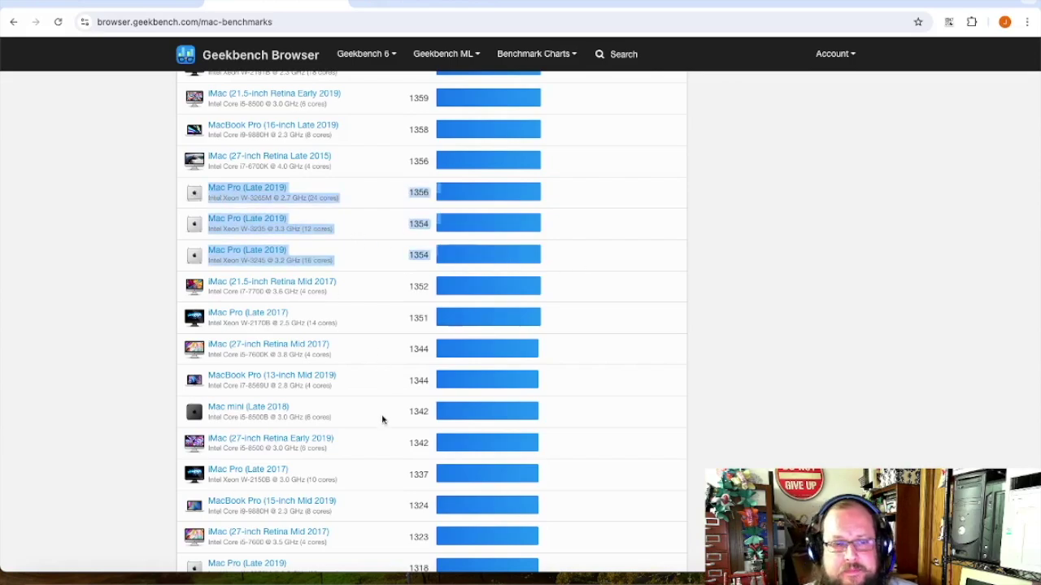
Step: Look through the Mac single-core benchmark chart to compare models, and return to the Mac Pro (Late 2013) result page
scroll(383, 418, down, 3)
scroll(382, 419, down, 10)
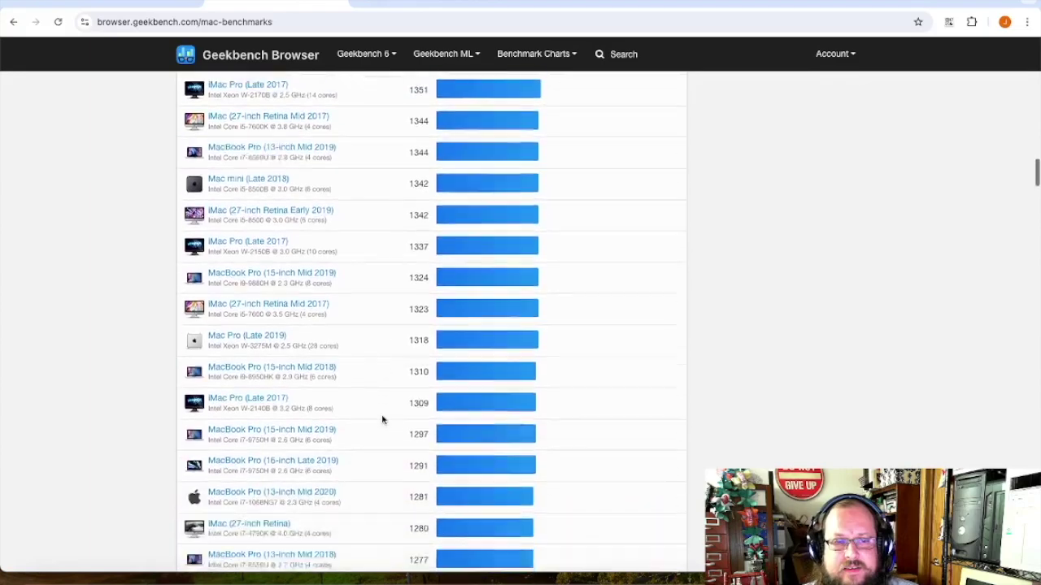
scroll(383, 420, up, 6)
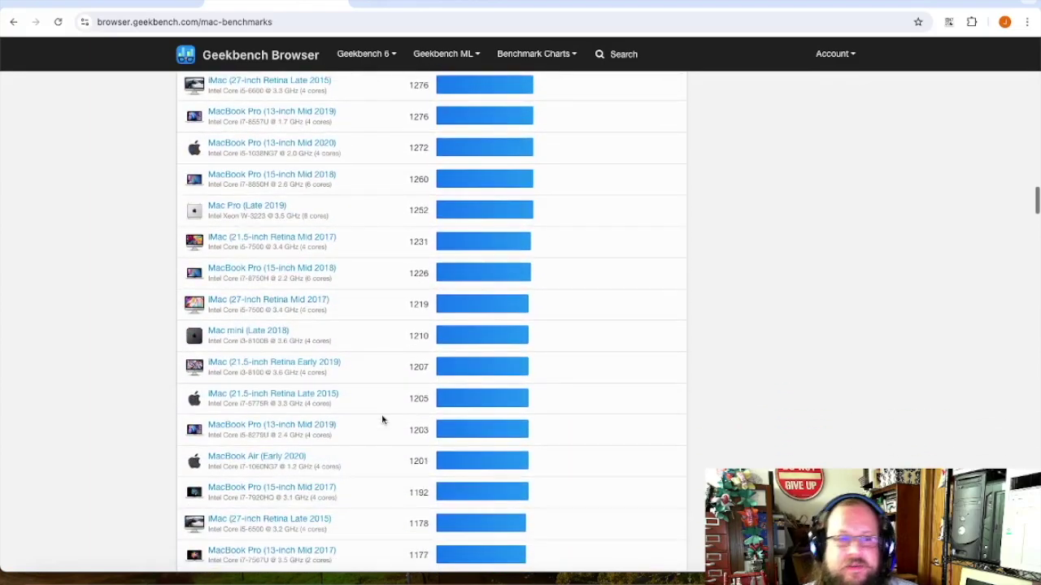
scroll(382, 419, up, 20)
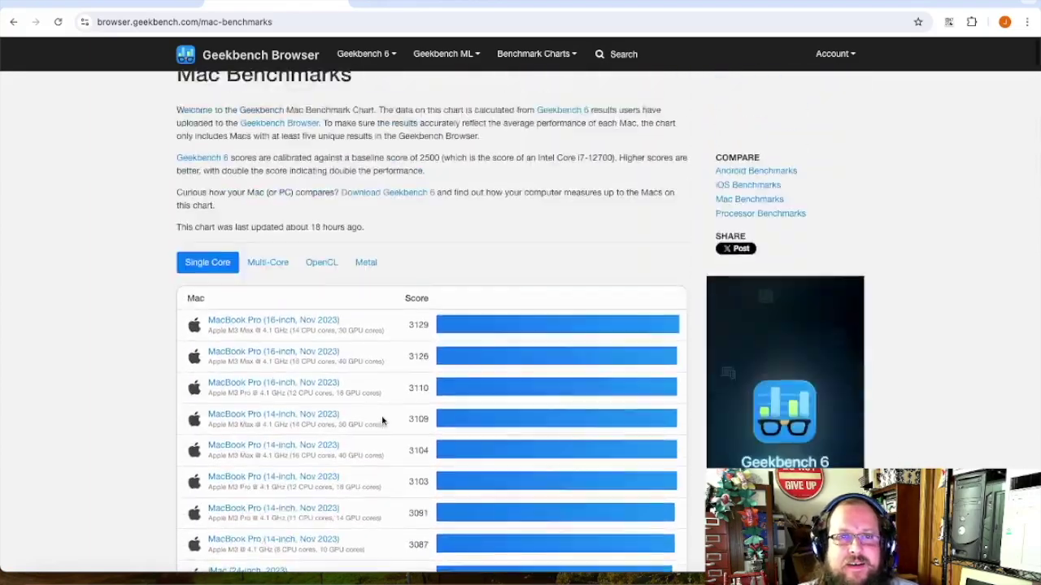
scroll(465, 342, down, 1)
scroll(351, 316, down, 11)
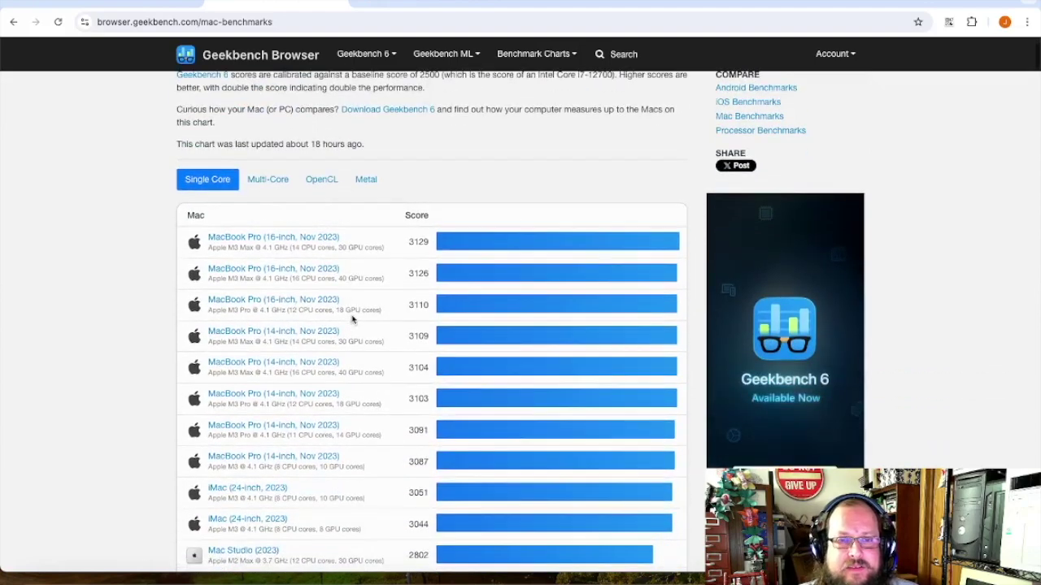
scroll(351, 316, down, 7)
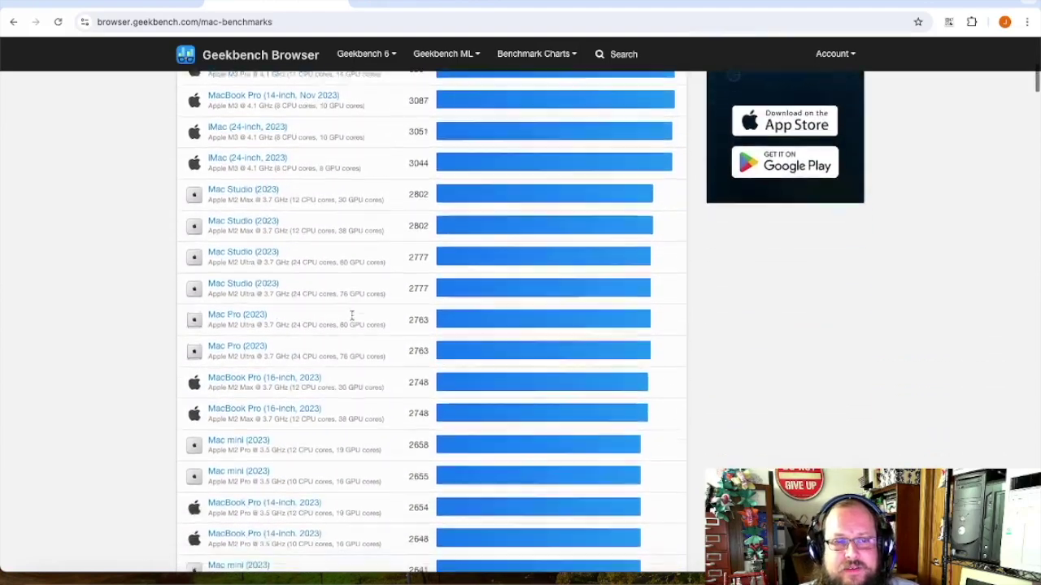
scroll(351, 318, down, 5)
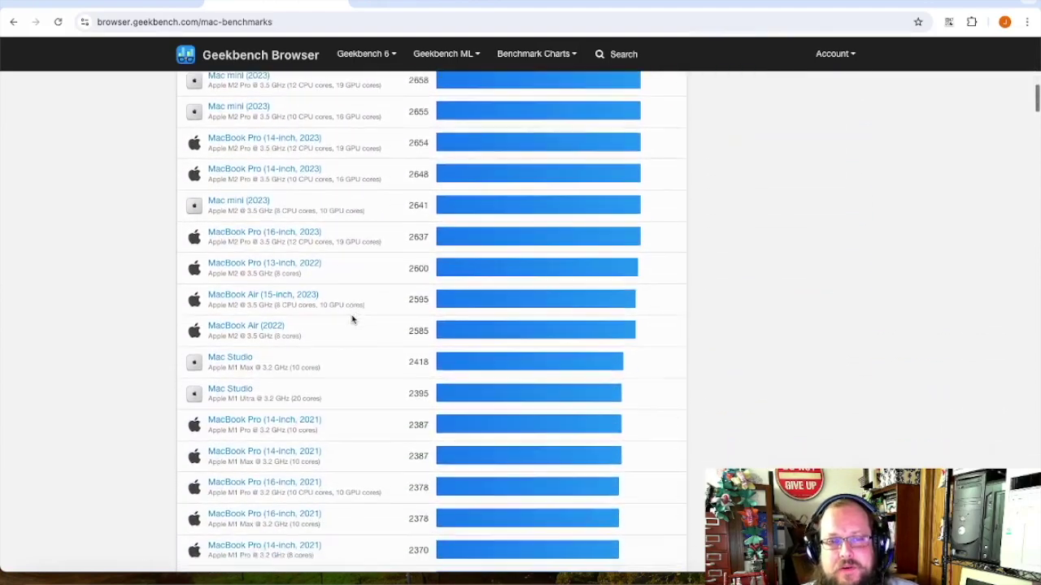
scroll(351, 319, down, 2)
key(Home)
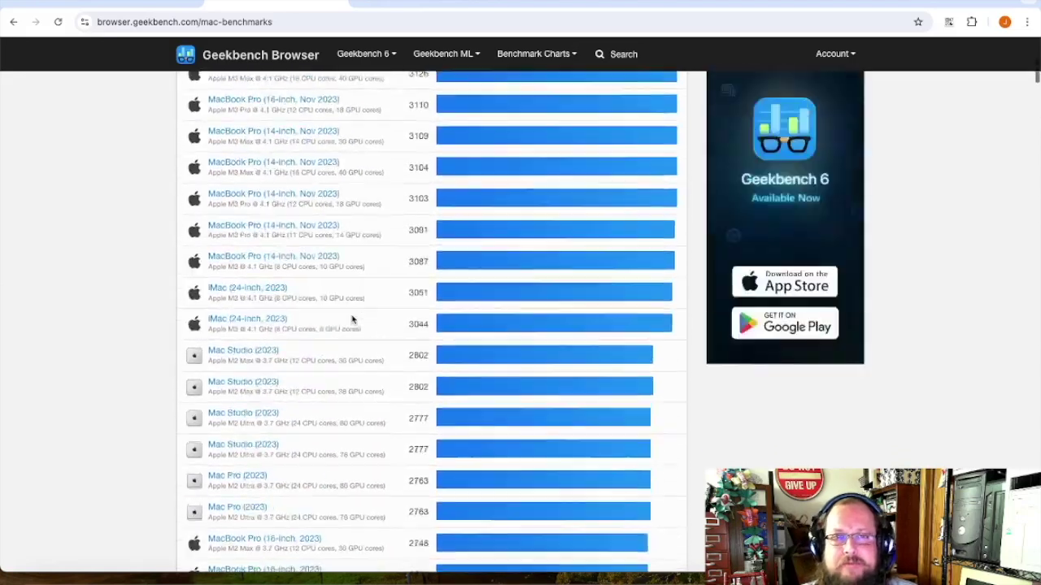
click(143, 6)
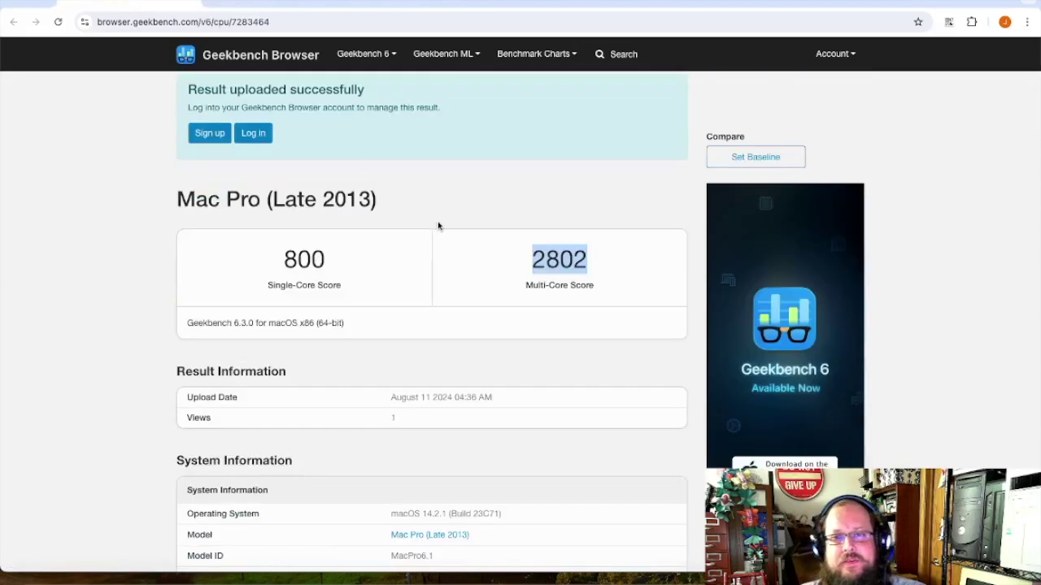
Step: Reopen the Mac Benchmarks chart and look down the single-core scores
click(323, 2)
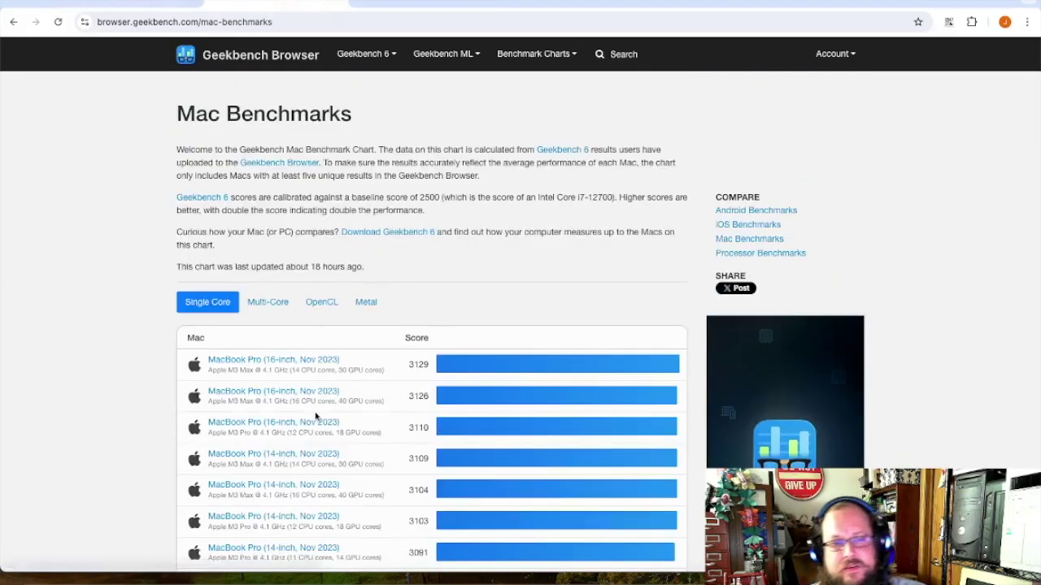
scroll(313, 417, down, 6)
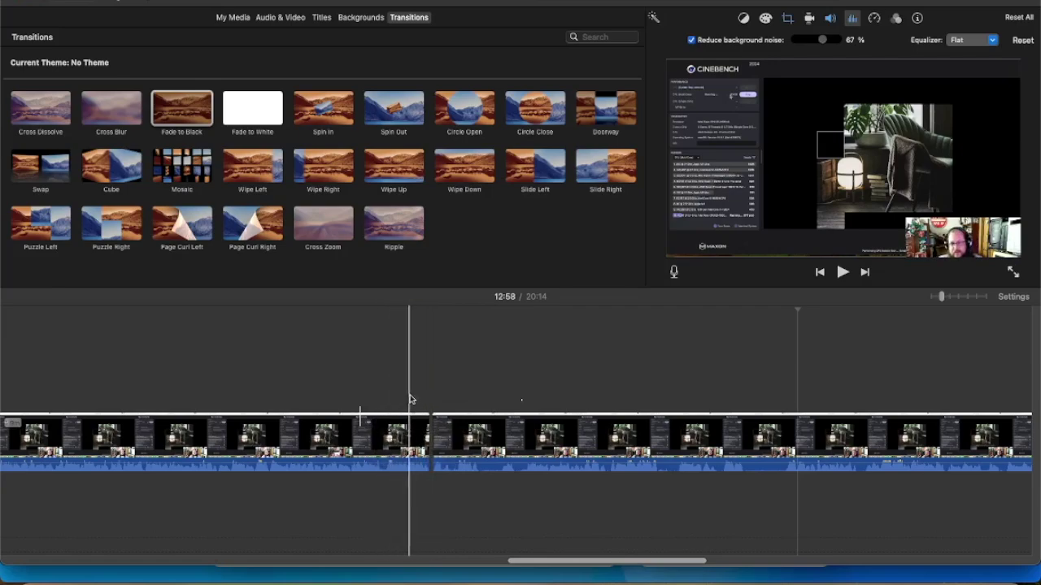
Step: In iMovie, play the Cinebench footage before the cut from 11:01, and replay it from slightly earlier
click(362, 385)
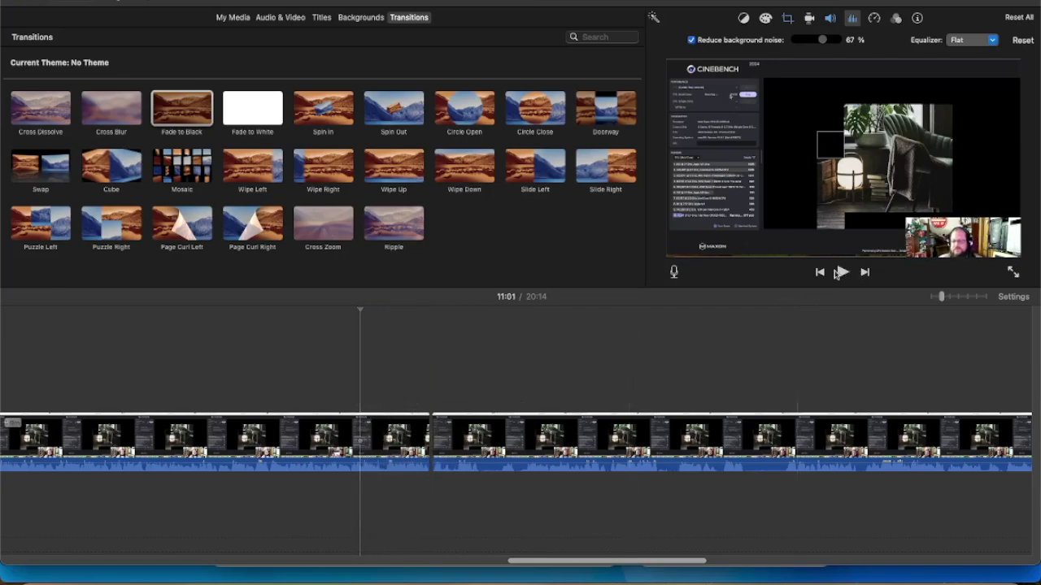
click(841, 272)
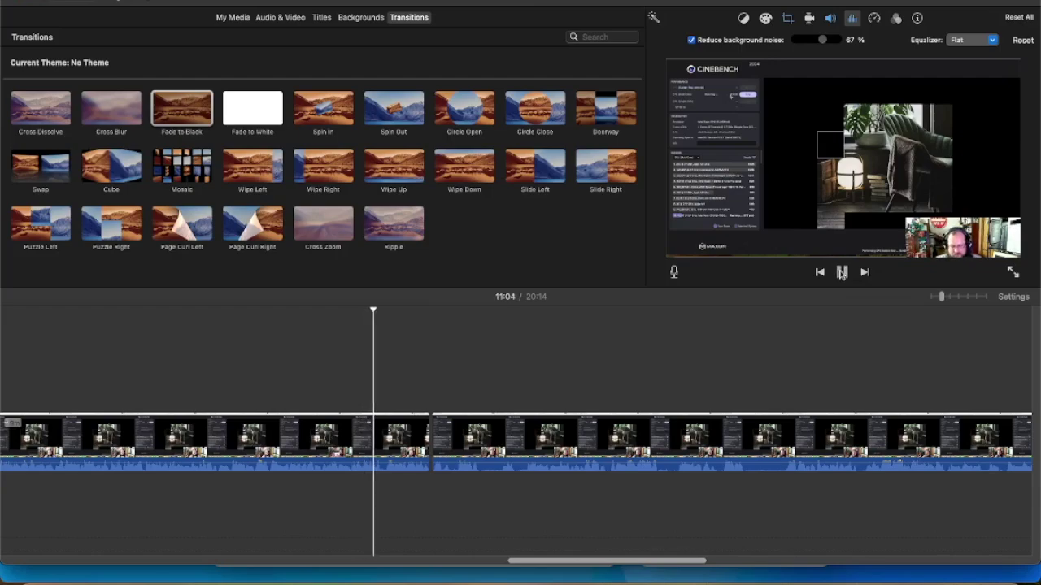
click(841, 272)
click(842, 273)
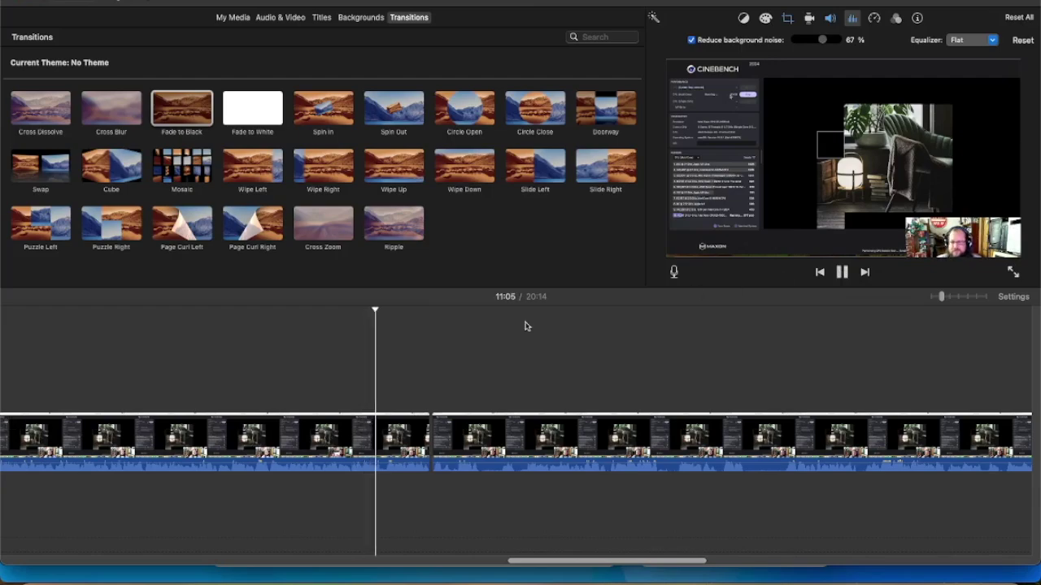
click(339, 393)
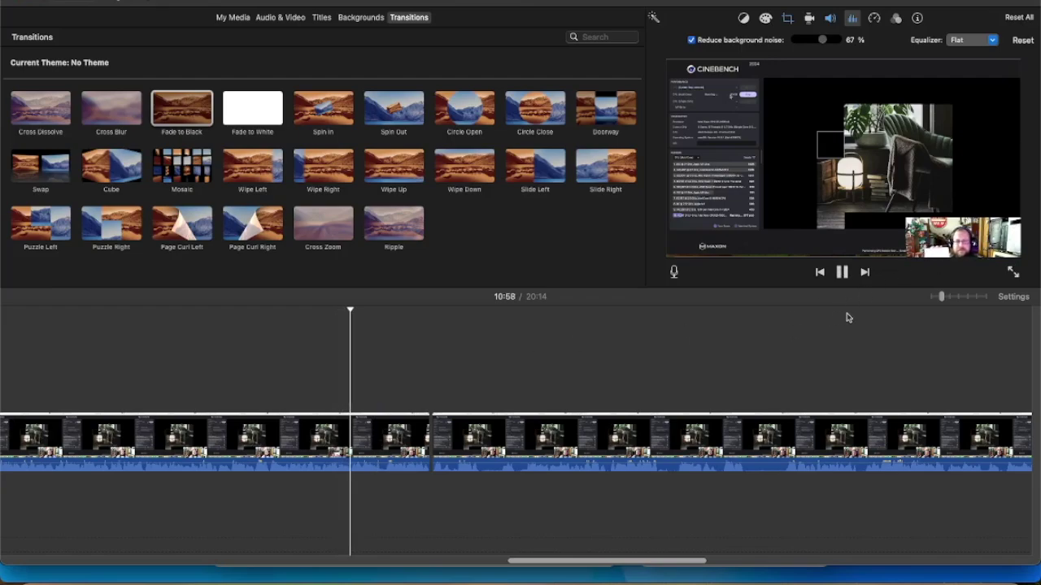
click(841, 273)
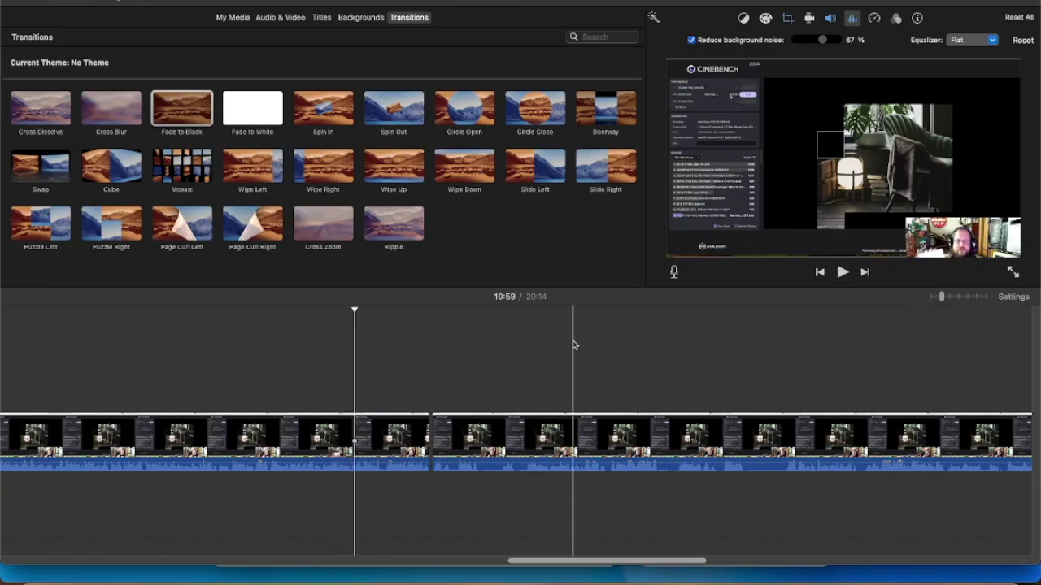
Step: Insert Outro.mp4 from the Downloads folder into the iMovie timeline at the 11:19 cut between the two Cinebench clips
click(431, 375)
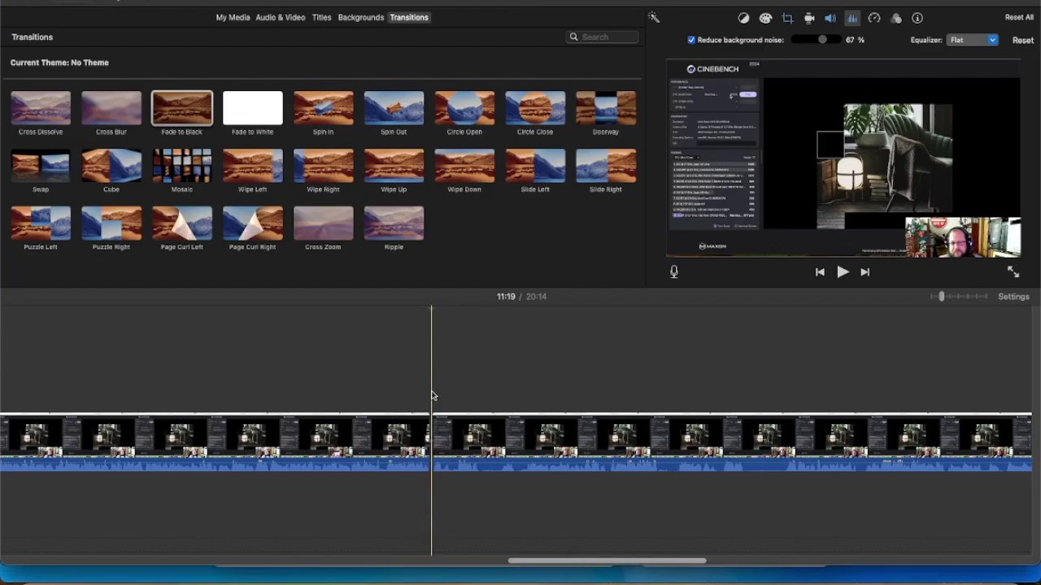
click(34, 580)
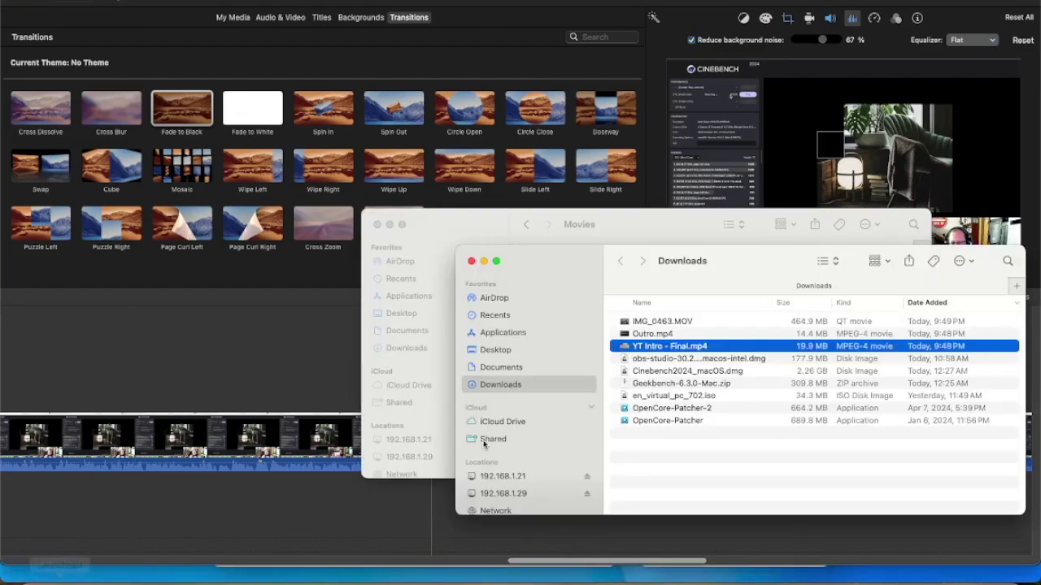
drag(612, 224, 453, 13)
drag(653, 253, 723, 106)
click(719, 187)
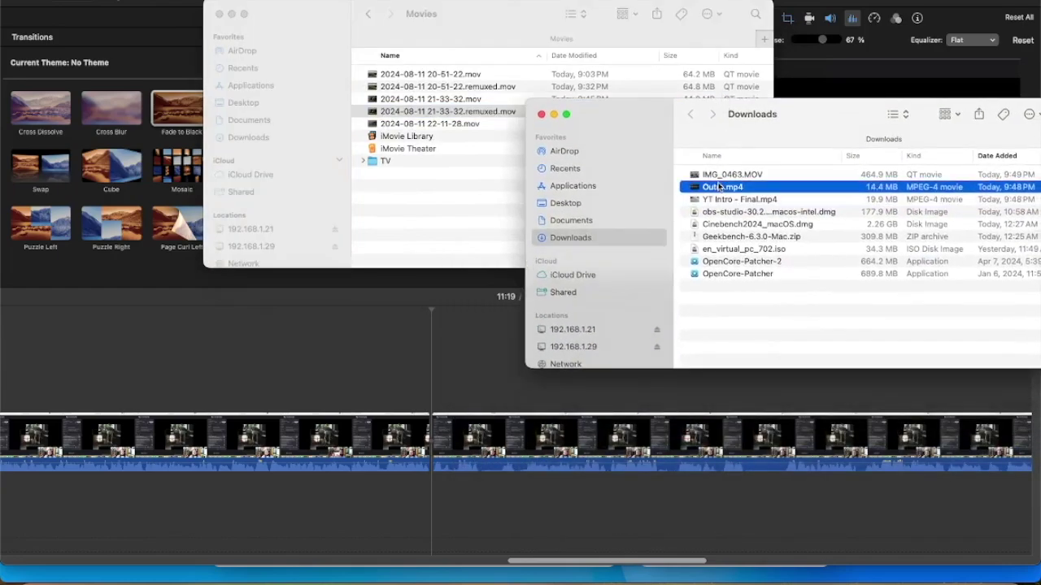
drag(707, 190, 433, 442)
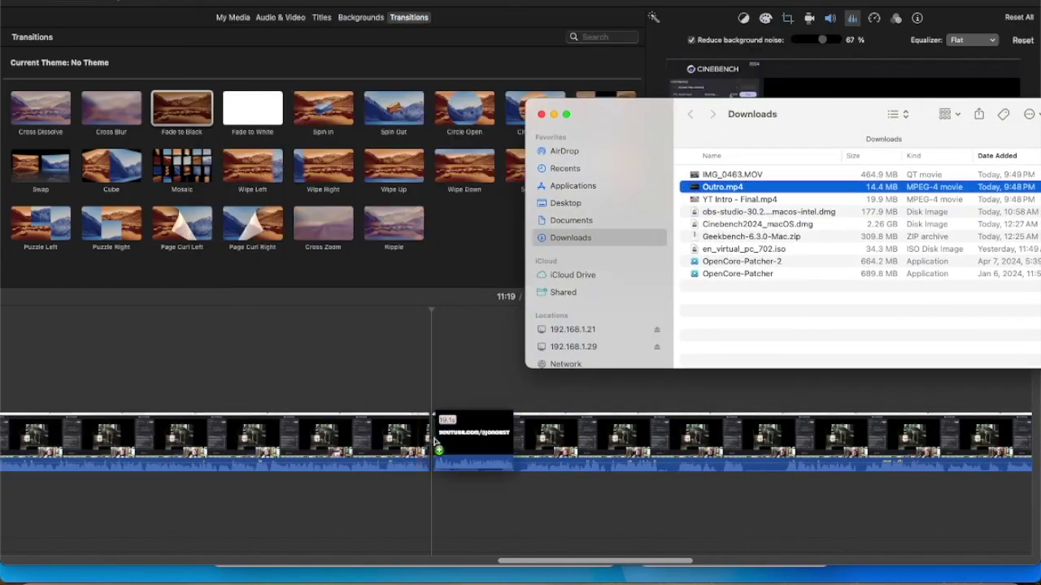
click(488, 379)
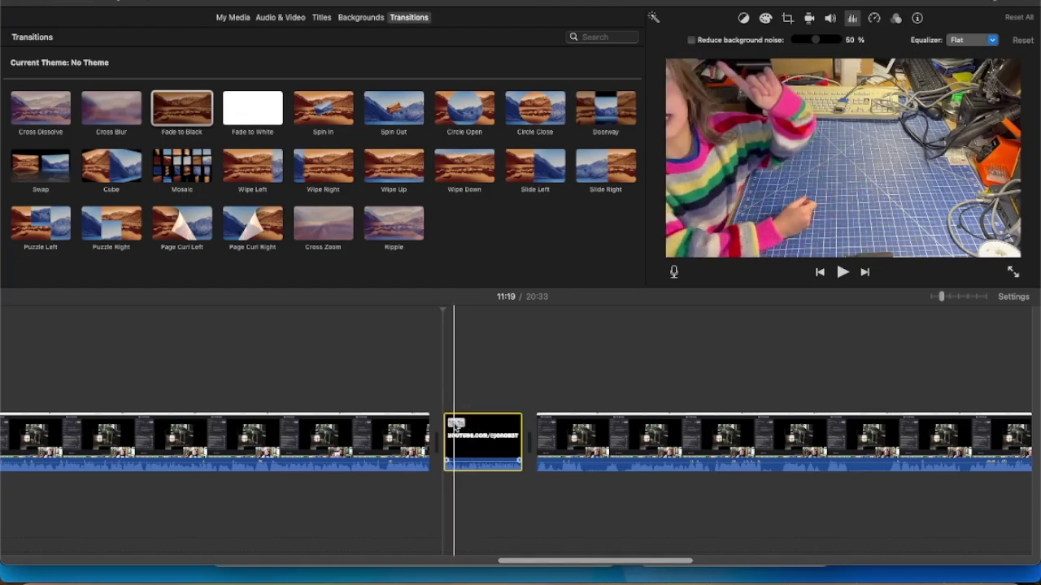
Step: Examine the long Cinebench clip that follows the outro, placing the playhead at 13:12
scroll(523, 385, right, 3)
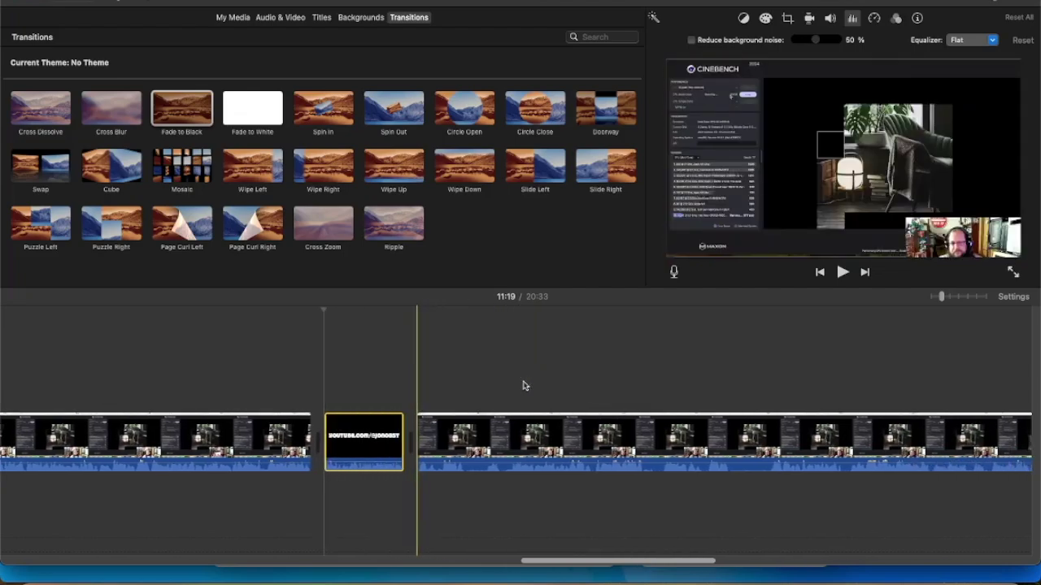
scroll(523, 386, right, 3)
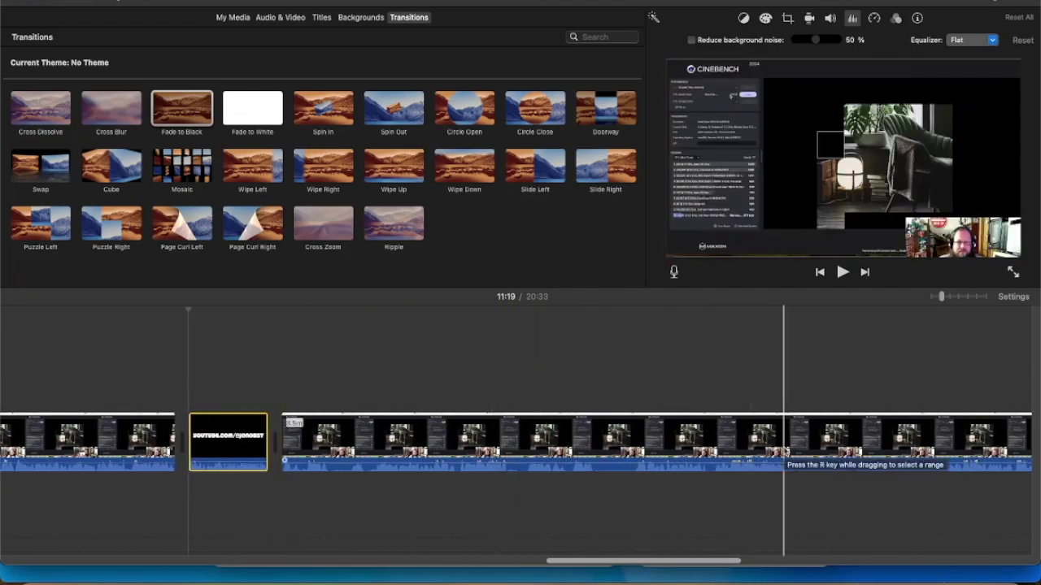
click(784, 443)
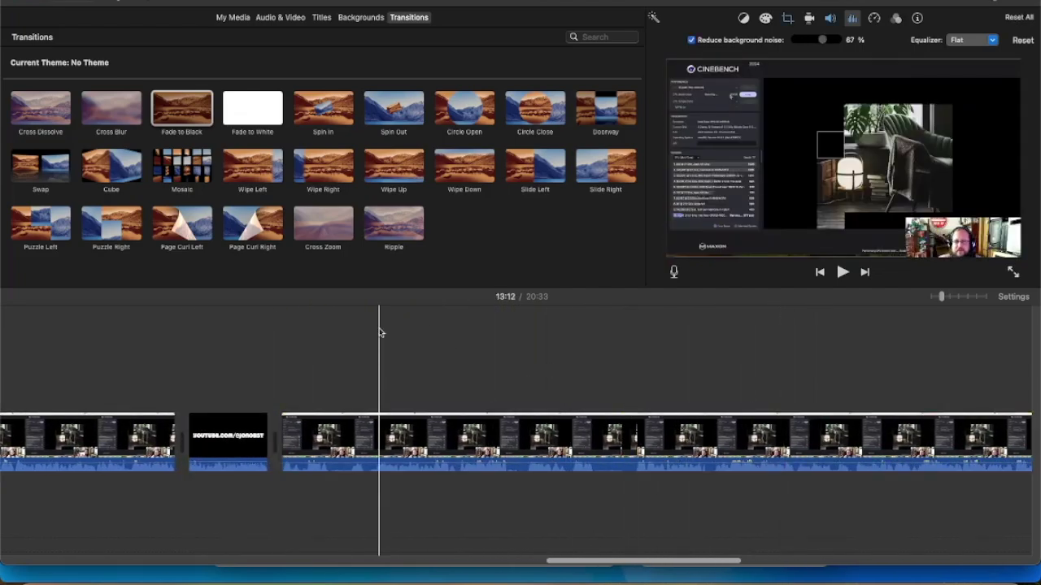
Step: Briefly play the end of the talking-head clip before the transition to the Mac Pro desktop footage, from about 02:32
scroll(380, 332, left, 8)
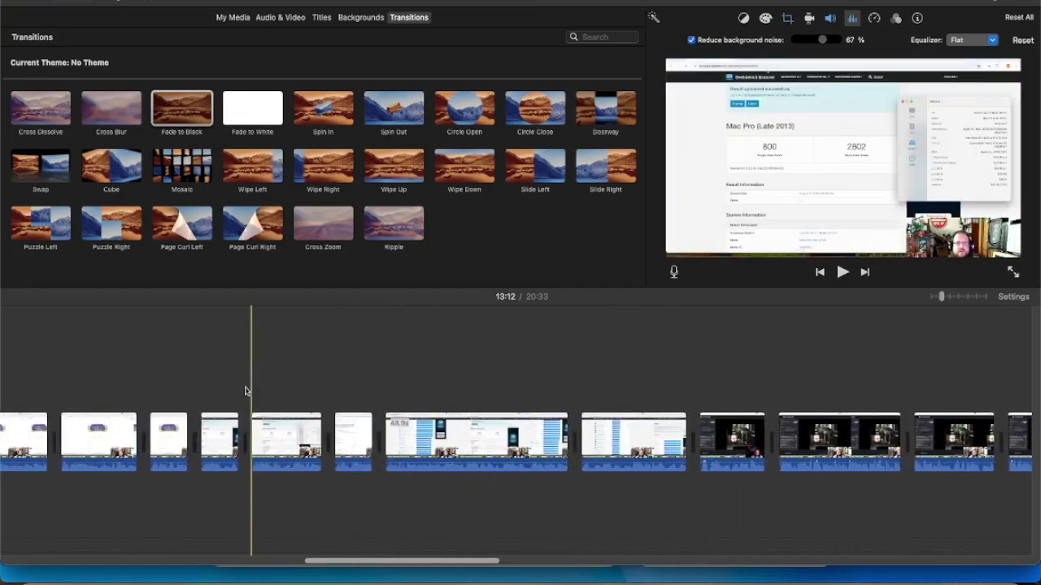
scroll(245, 391, left, 10)
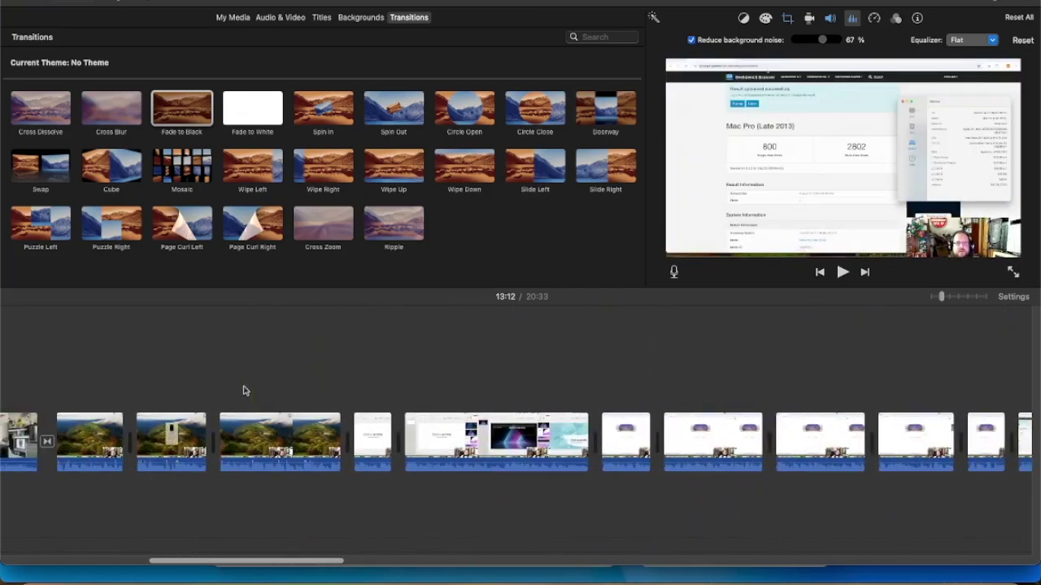
scroll(245, 391, left, 10)
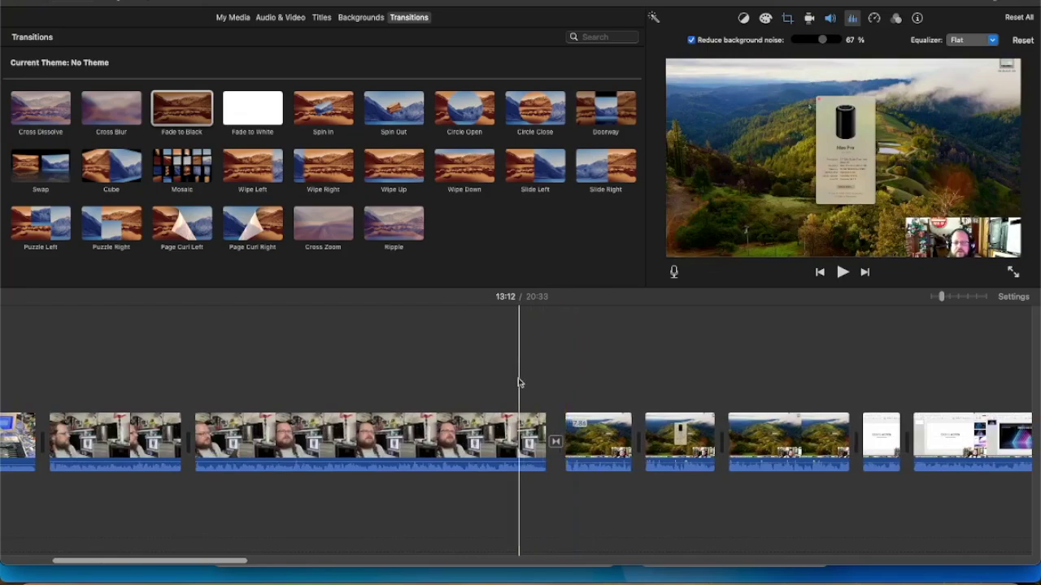
click(842, 273)
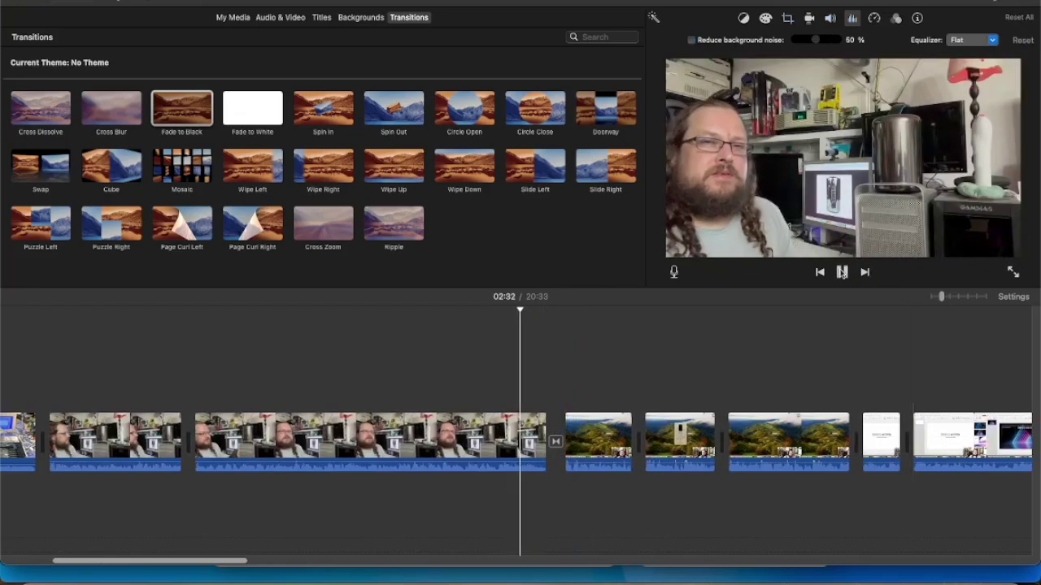
click(842, 273)
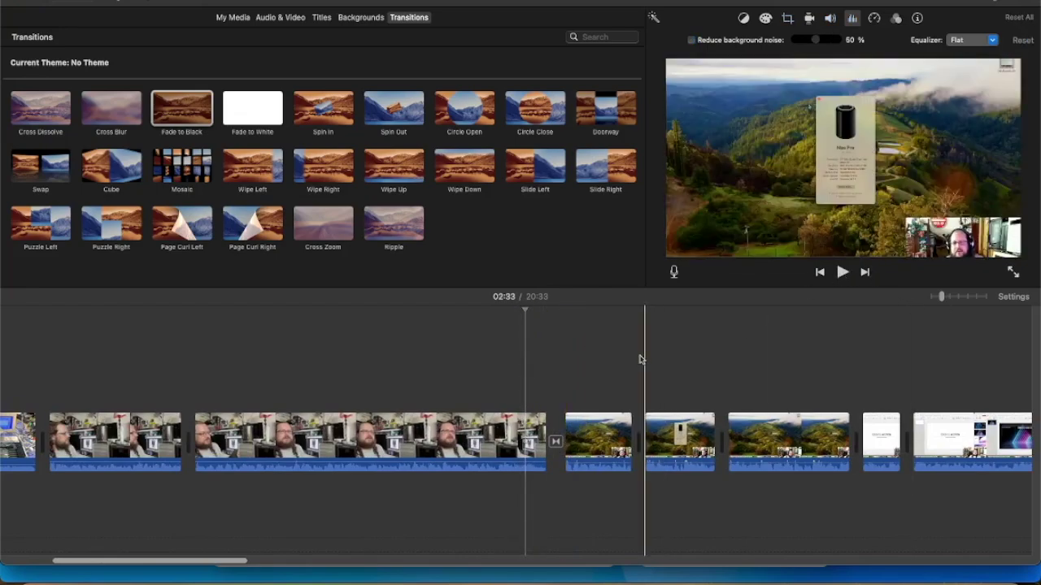
Step: Look through the timeline from the footage after the outro back to the benchmark and Cinebench clips leading up to it
scroll(640, 359, right, 10)
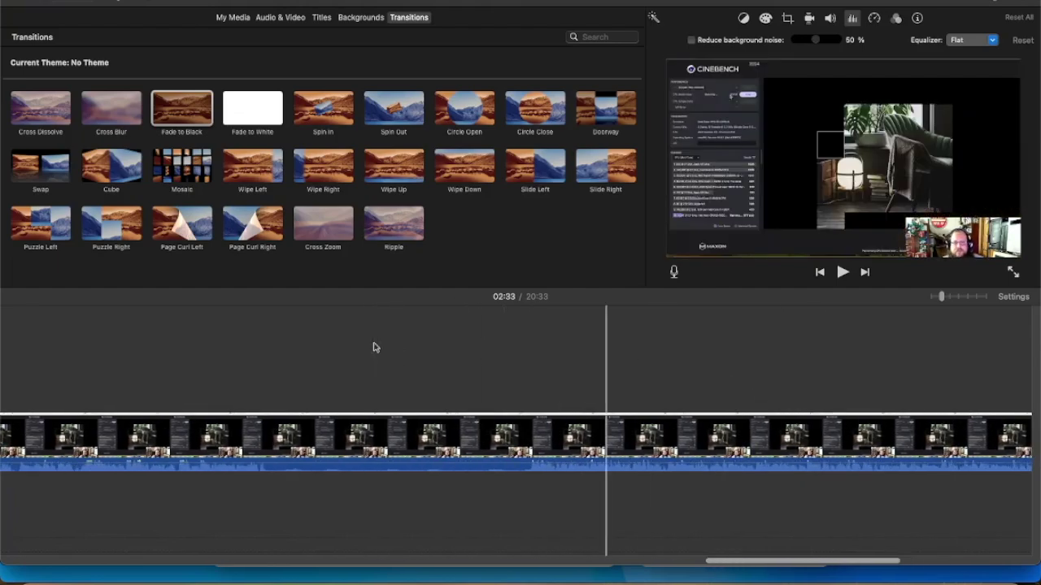
scroll(374, 347, left, 8)
scroll(374, 347, left, 15)
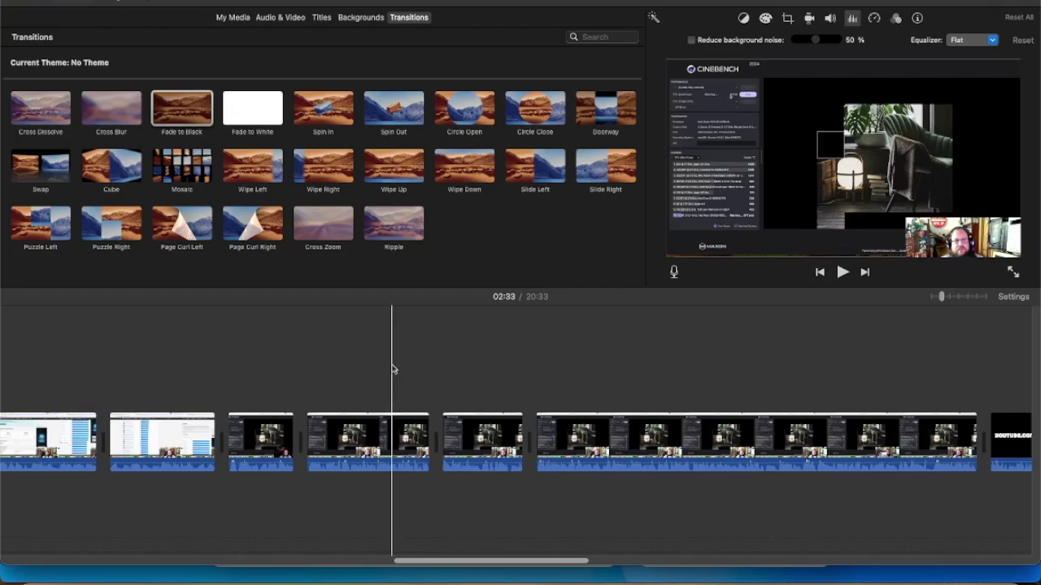
scroll(388, 366, left, 15)
scroll(391, 369, right, 10)
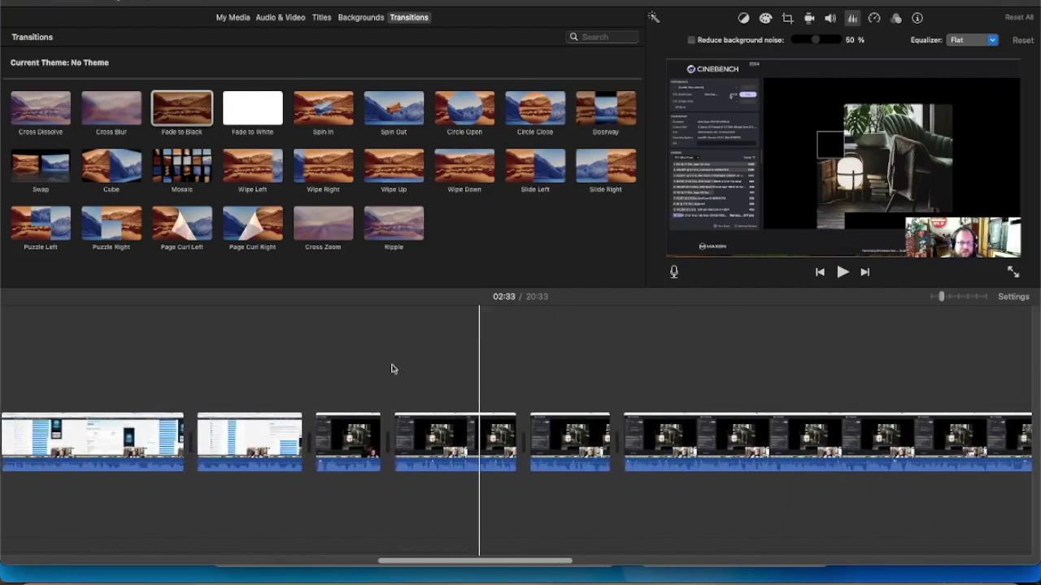
scroll(391, 369, left, 2)
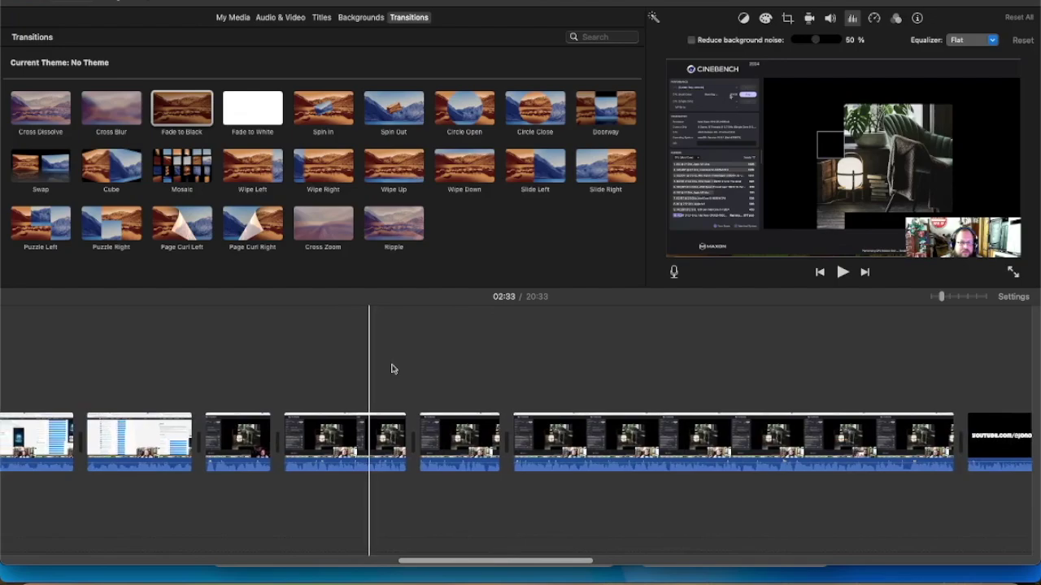
scroll(391, 369, right, 2)
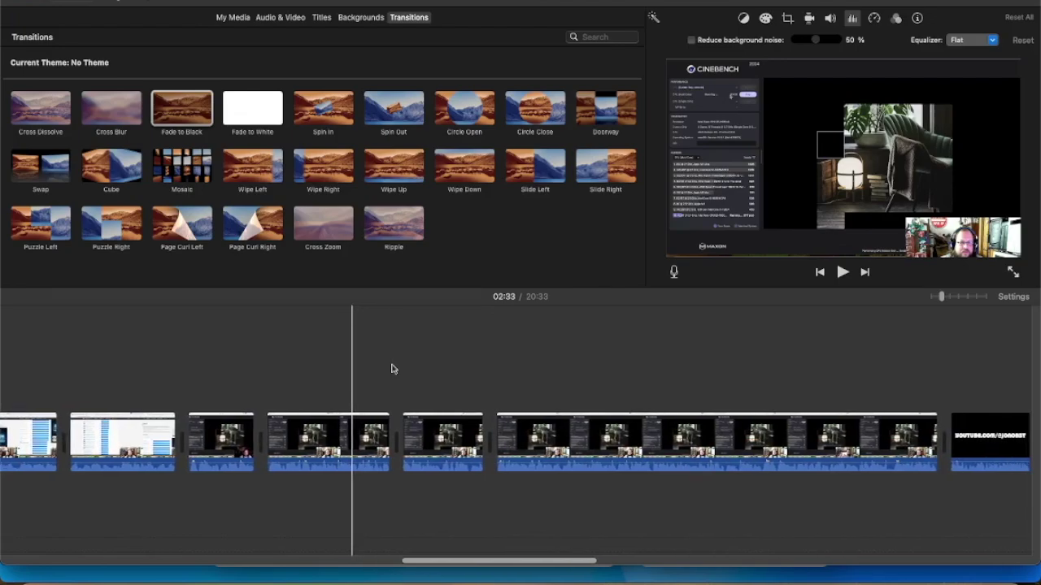